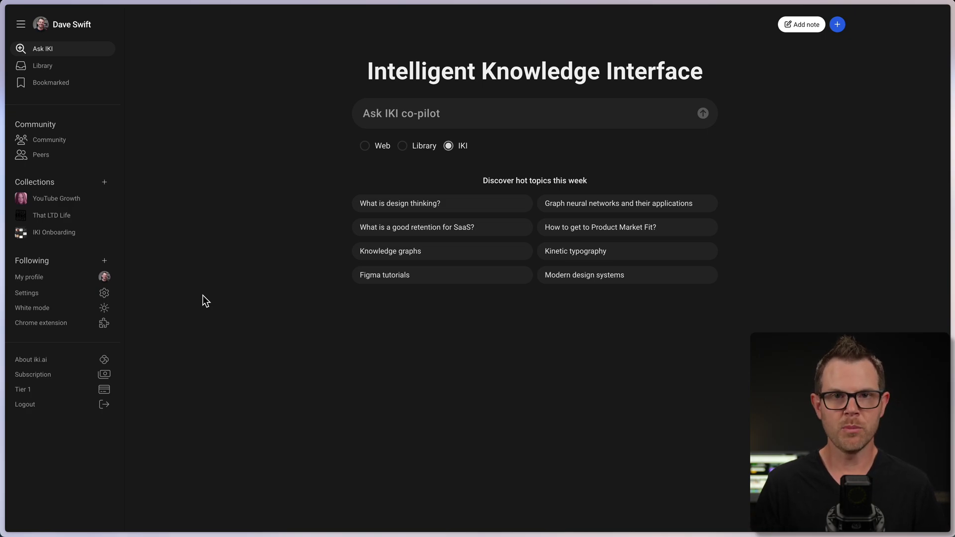
Try the white interface theme and return to dark mode
left_click(40, 312)
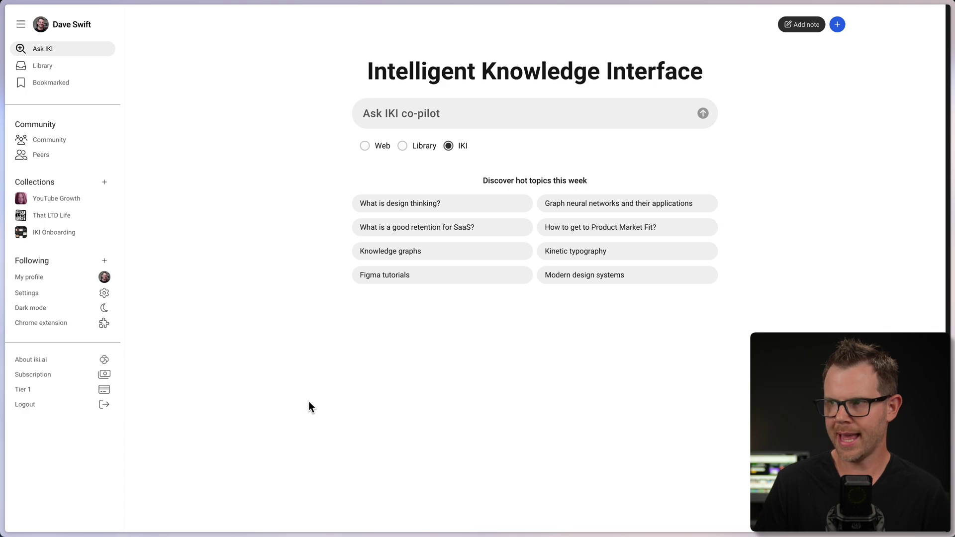
left_click(55, 309)
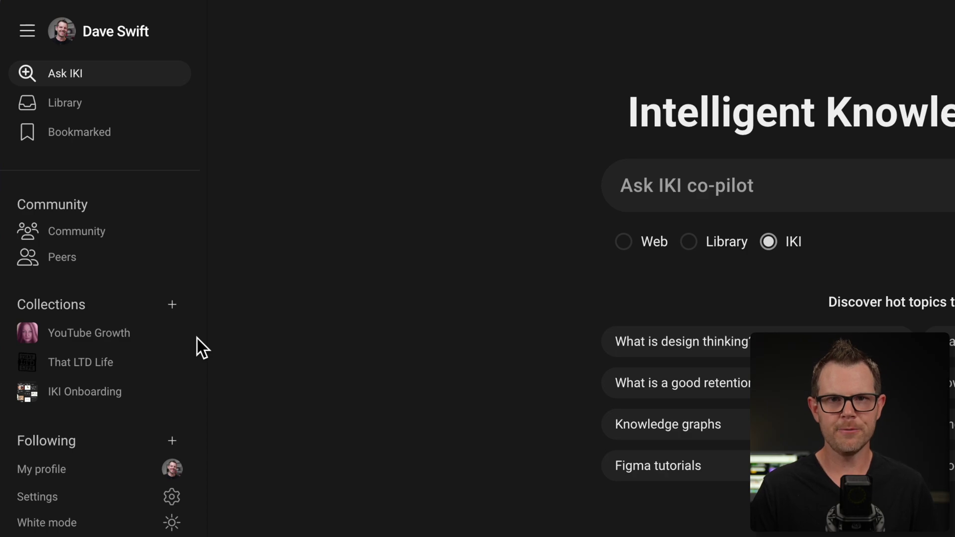
Ask the co-pilot "How fast can a bear run" with Web as the source and look through the found materials
left_click(623, 242)
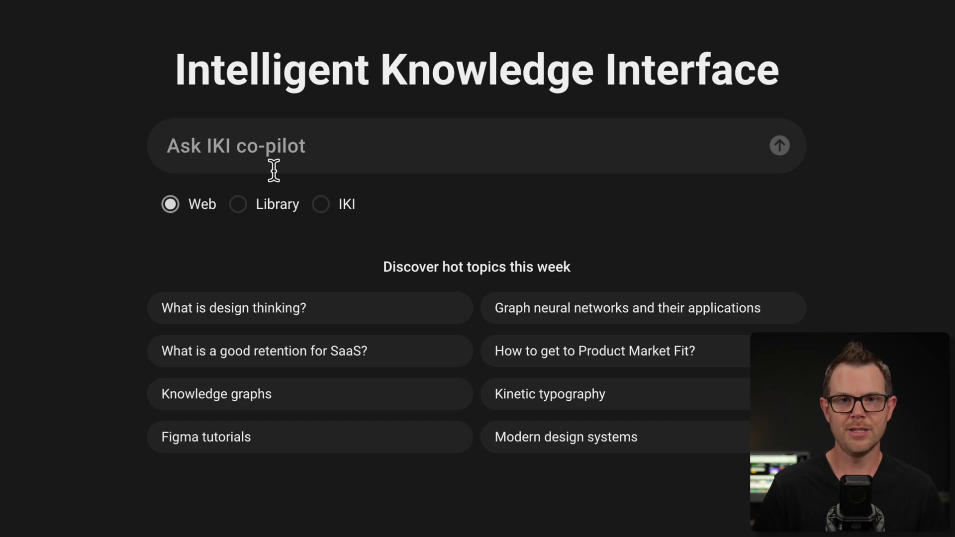
left_click(274, 171)
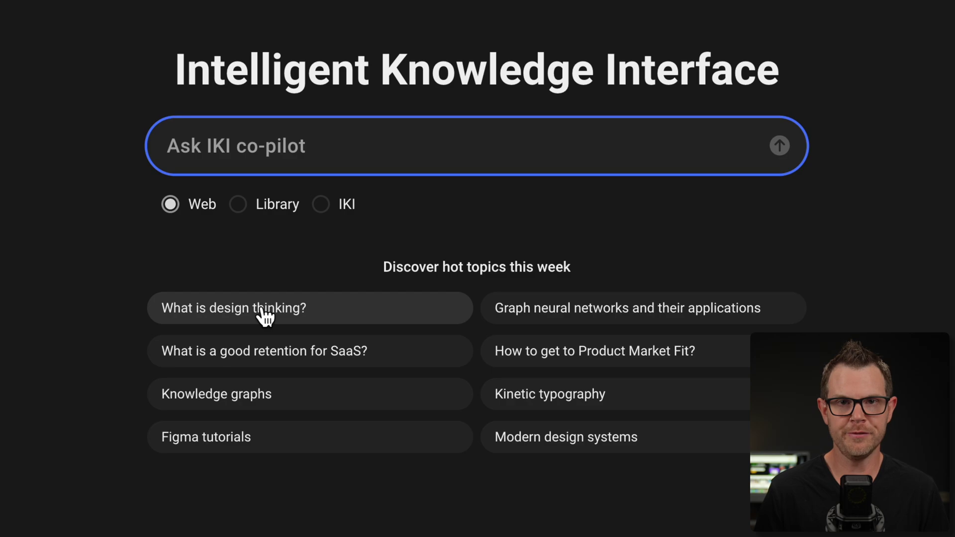
type("How fast can a bear run")
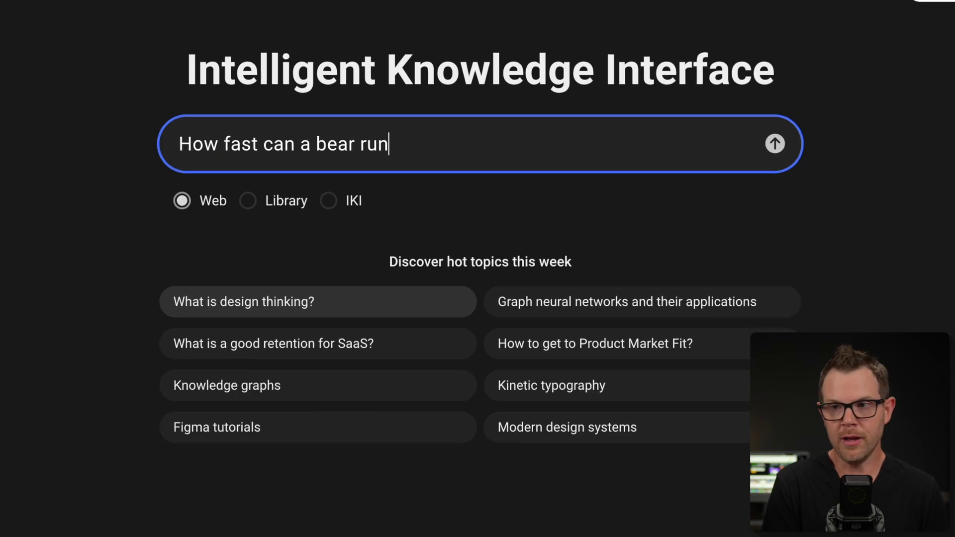
key("Return")
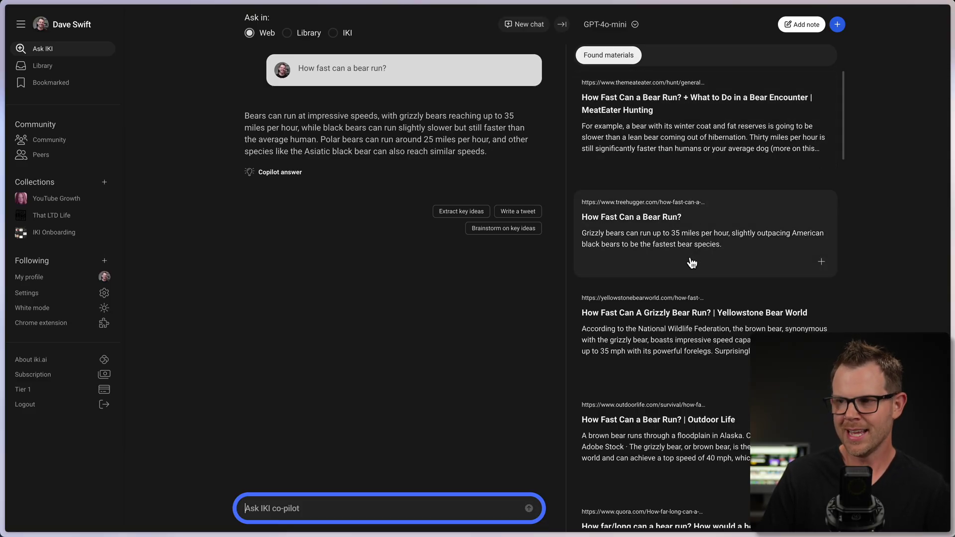
scroll(691, 263, "down", 3)
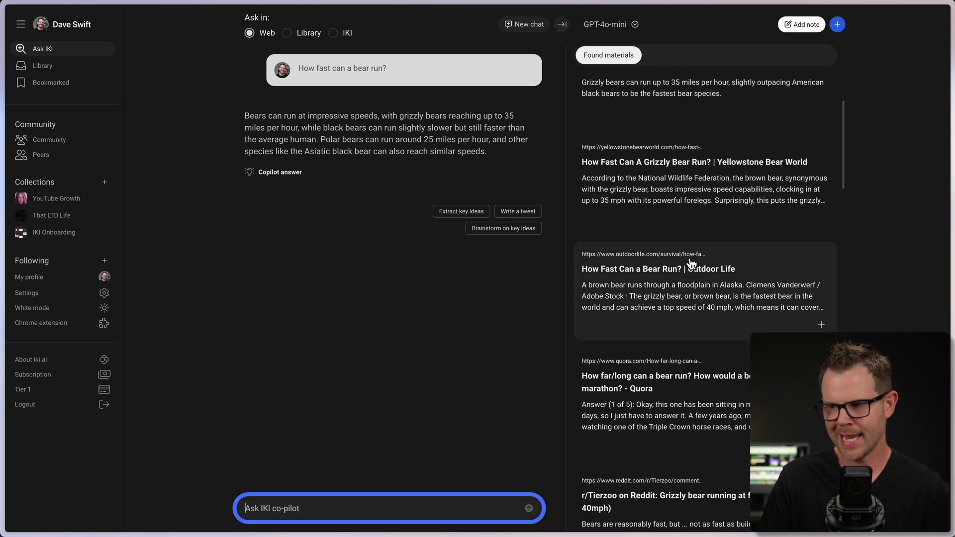
scroll(692, 263, "down", 2)
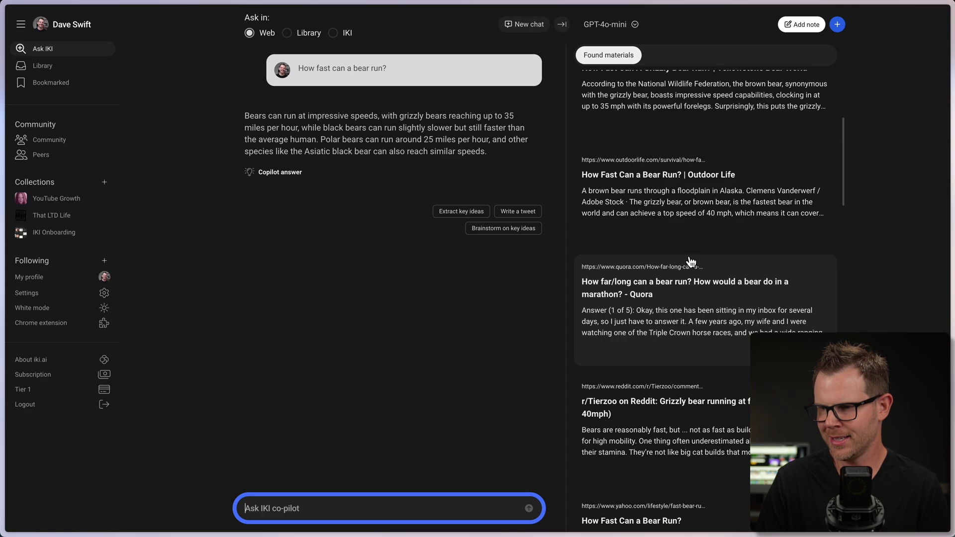
scroll(692, 263, "down", 1)
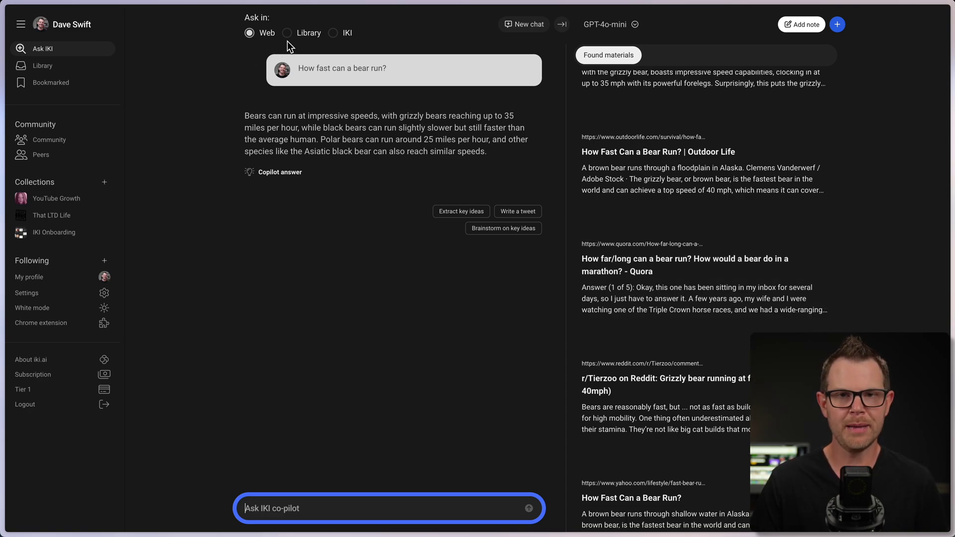
Start a new chat and switch the co-pilot's source first to Library and finally to IKI
left_click(519, 24)
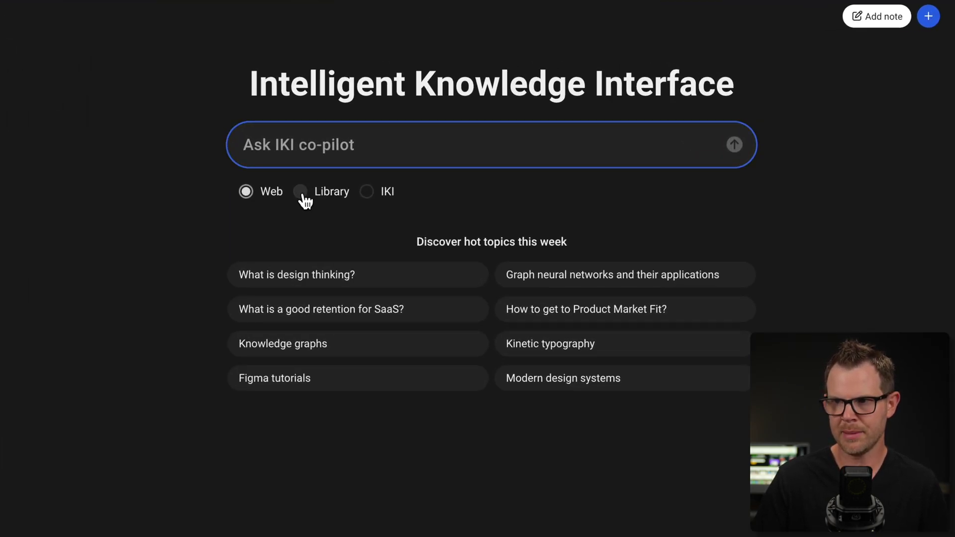
left_click(303, 194)
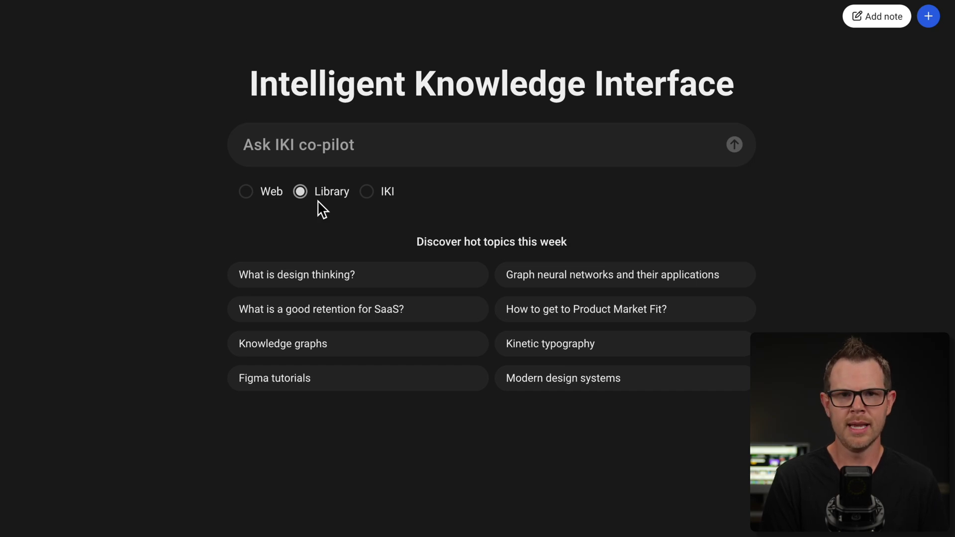
left_click(364, 200)
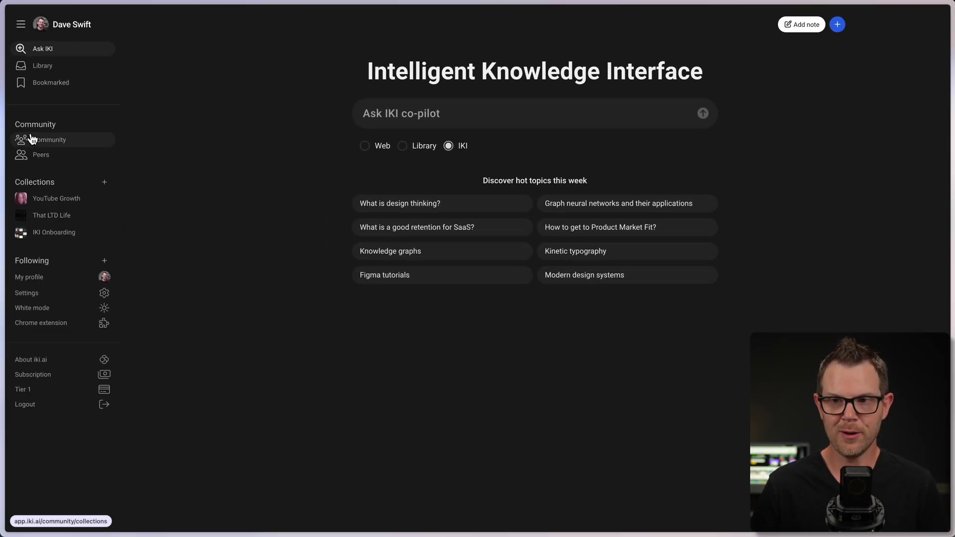
Open the community page and examine the first listed member's profile, including their collections, added materials and experience
left_click(47, 140)
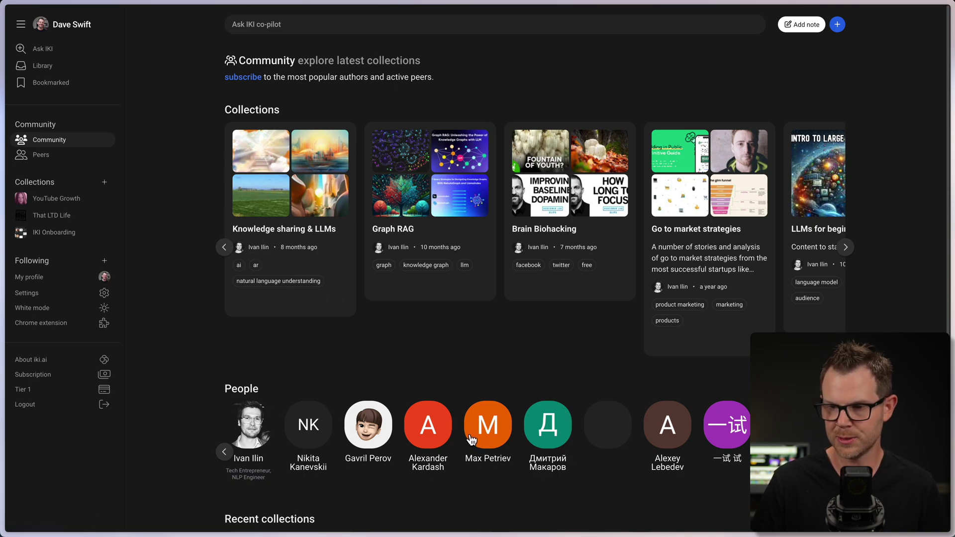
scroll(470, 434, "down", 1)
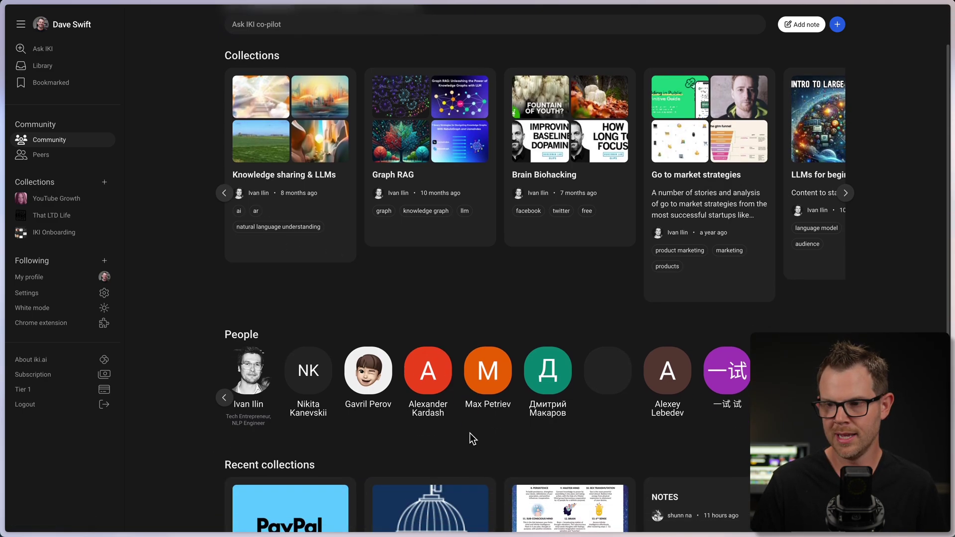
left_click(254, 380)
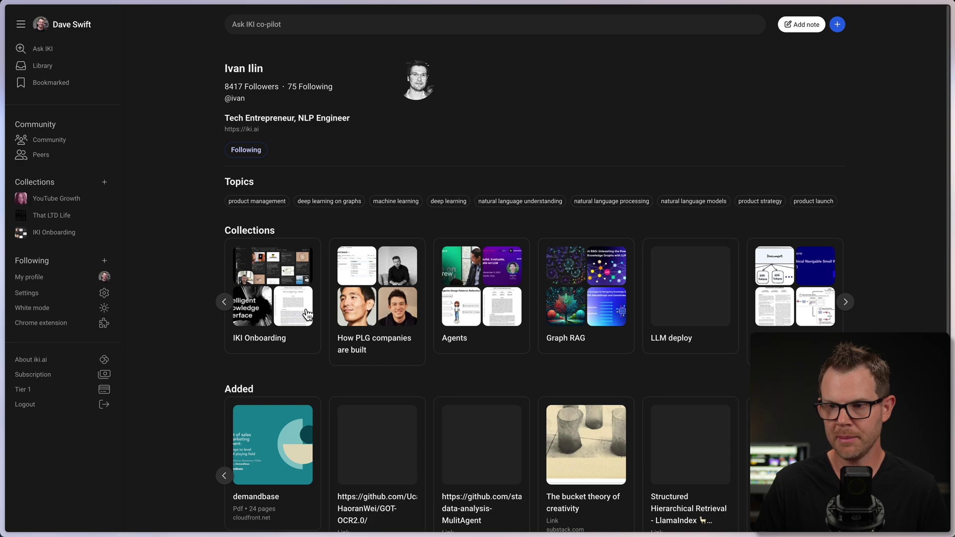
scroll(326, 318, "down", 3)
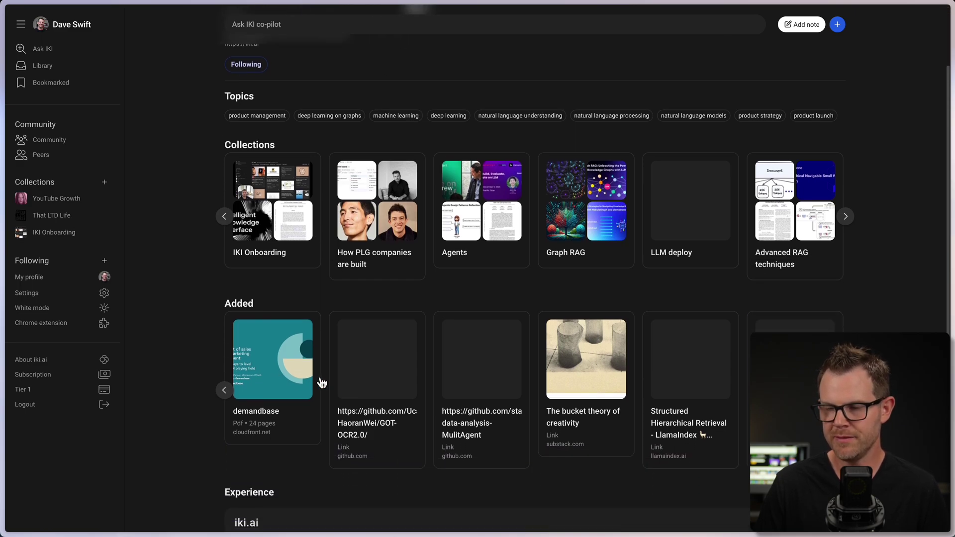
scroll(557, 402, "down", 3)
scroll(557, 401, "down", 1)
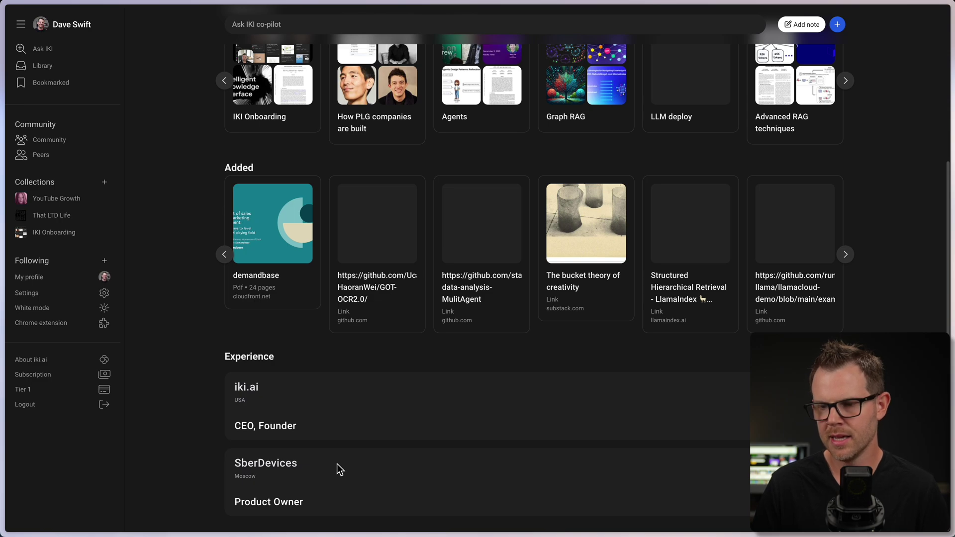
scroll(365, 443, "up", 5)
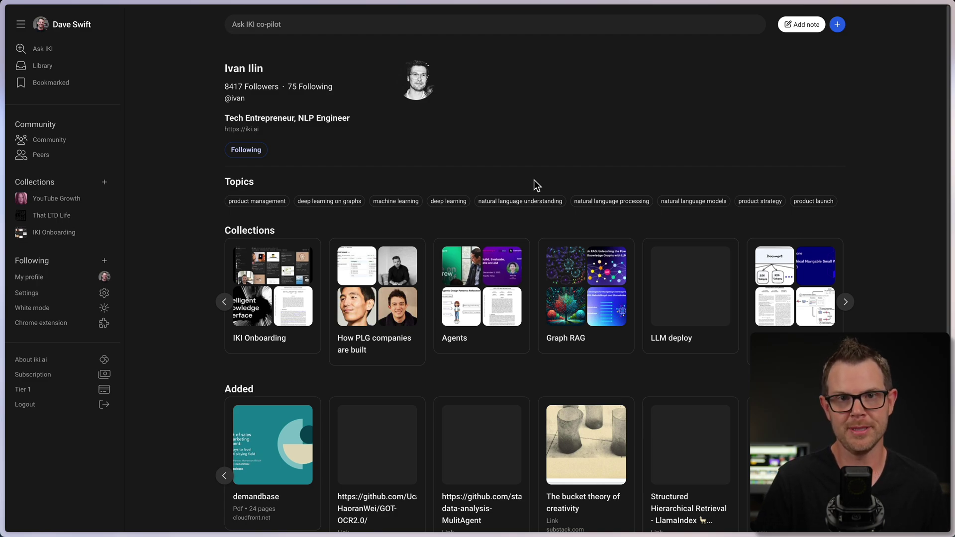
Return to the community page, open the Peers feed and browse the materials shared there
left_click(44, 142)
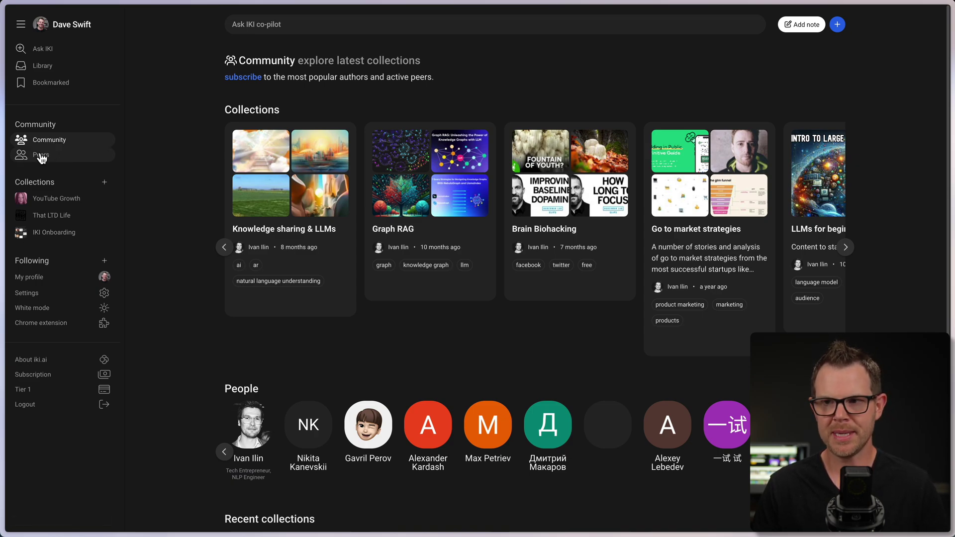
left_click(42, 156)
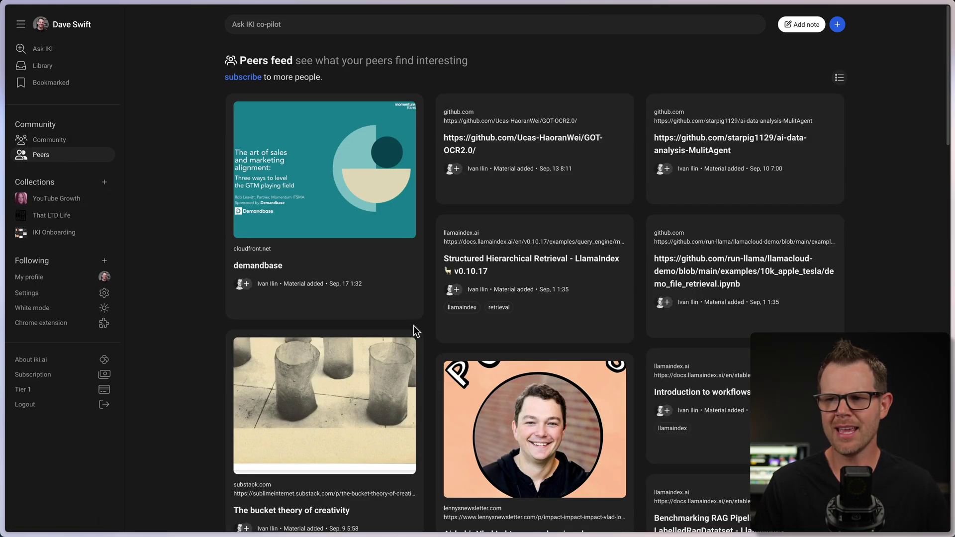
scroll(435, 340, "down", 5)
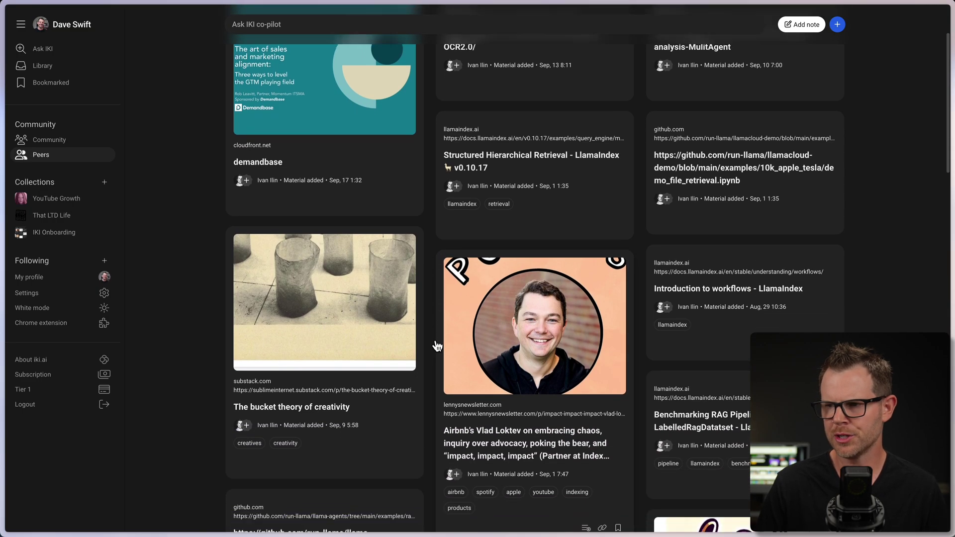
scroll(439, 346, "down", 7)
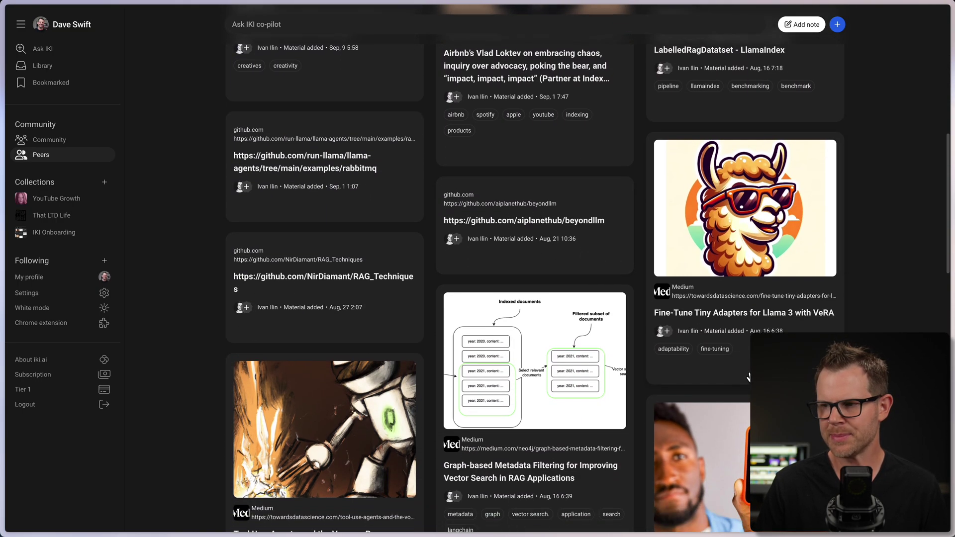
Open the article "Fine-Tune Tiny Adapters for Llama 3 with VeRA" and choose Claude-3.5-Sonnet as its co-pilot model
left_click(779, 316)
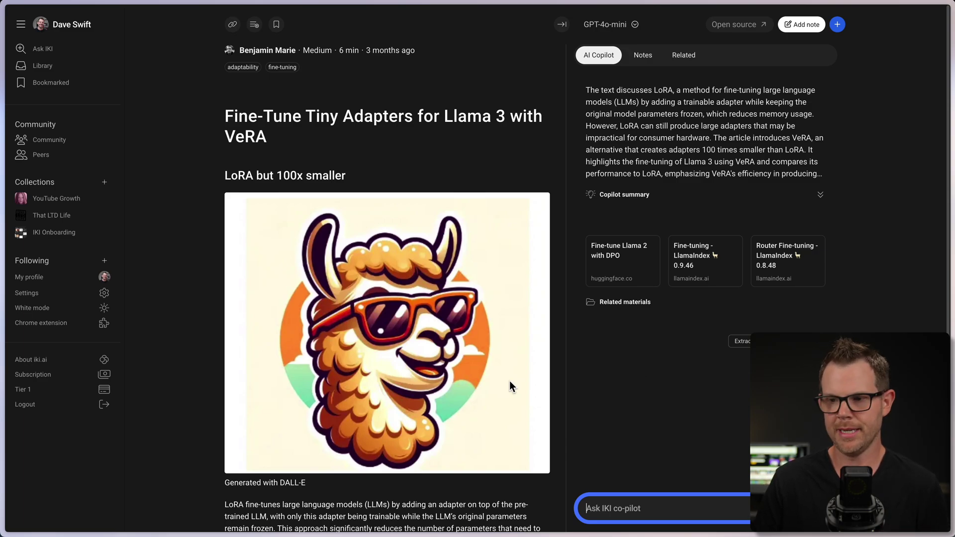
scroll(501, 383, "down", 5)
scroll(503, 383, "down", 1)
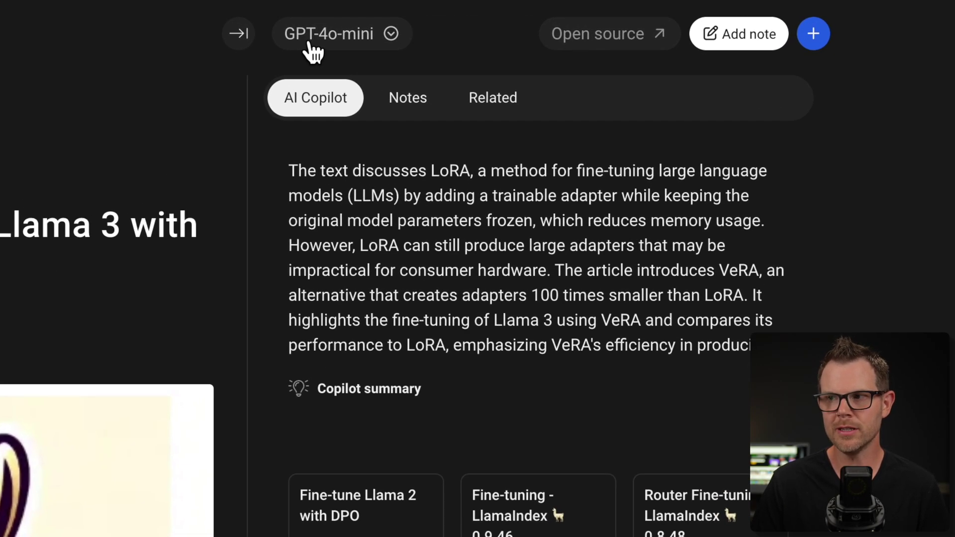
left_click(387, 40)
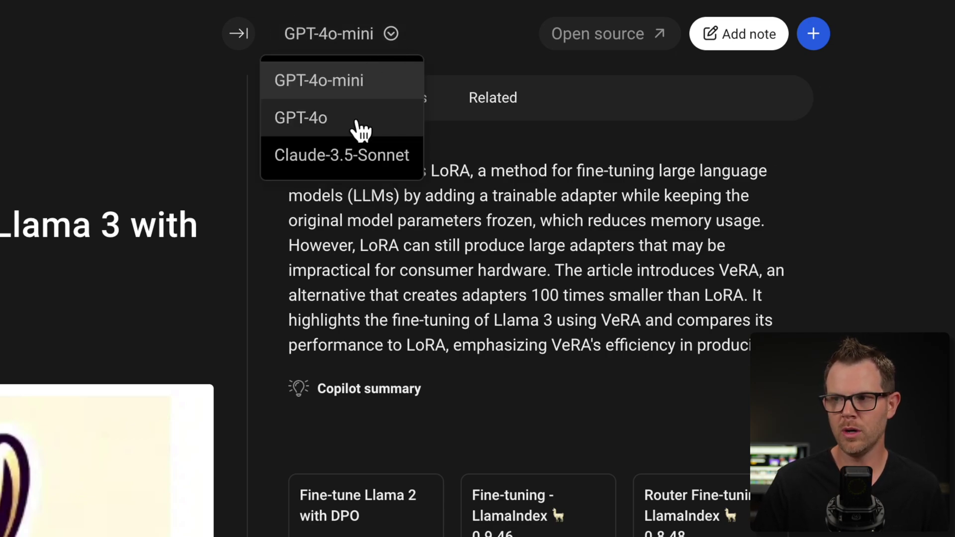
left_click(383, 165)
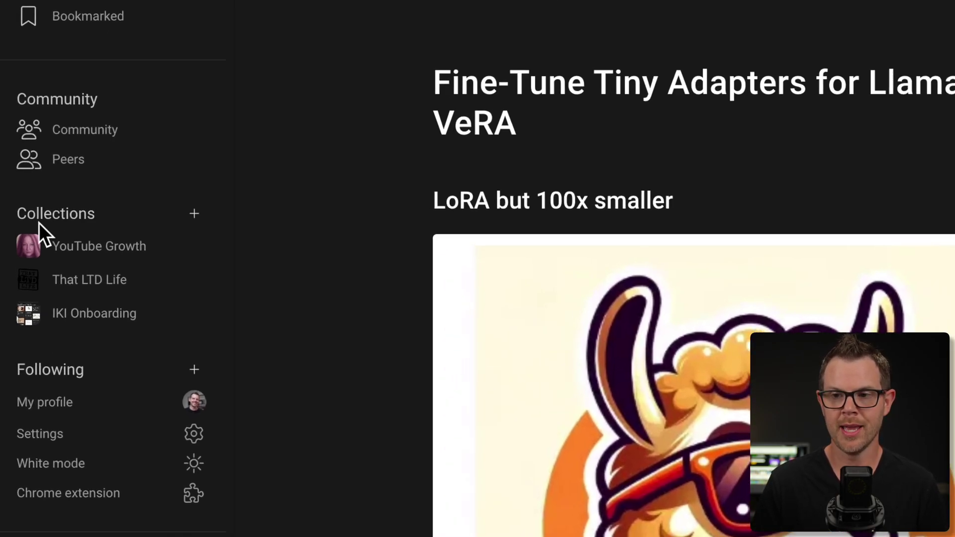
Start a new collection titled AppSumo and give it the yellow-and-white logo as cover image
left_click(194, 215)
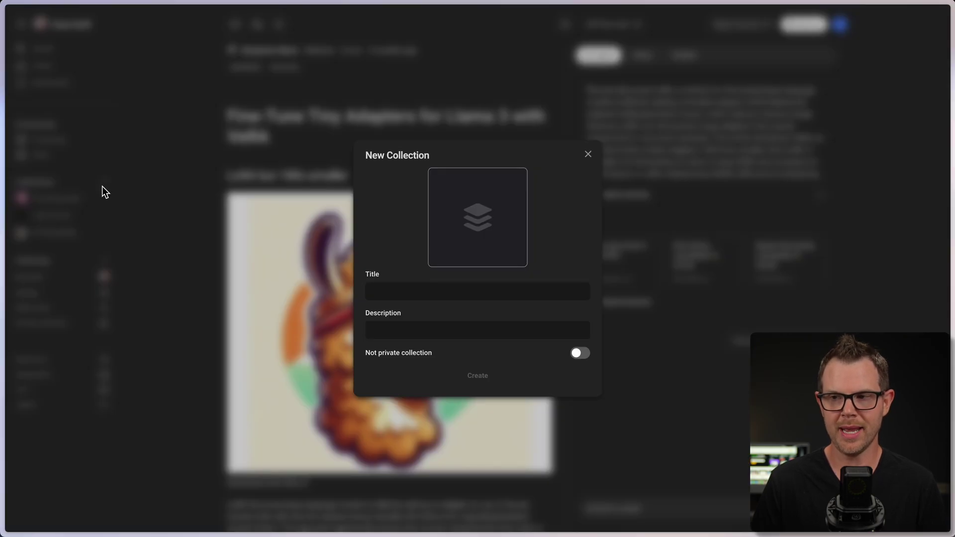
left_click(403, 291)
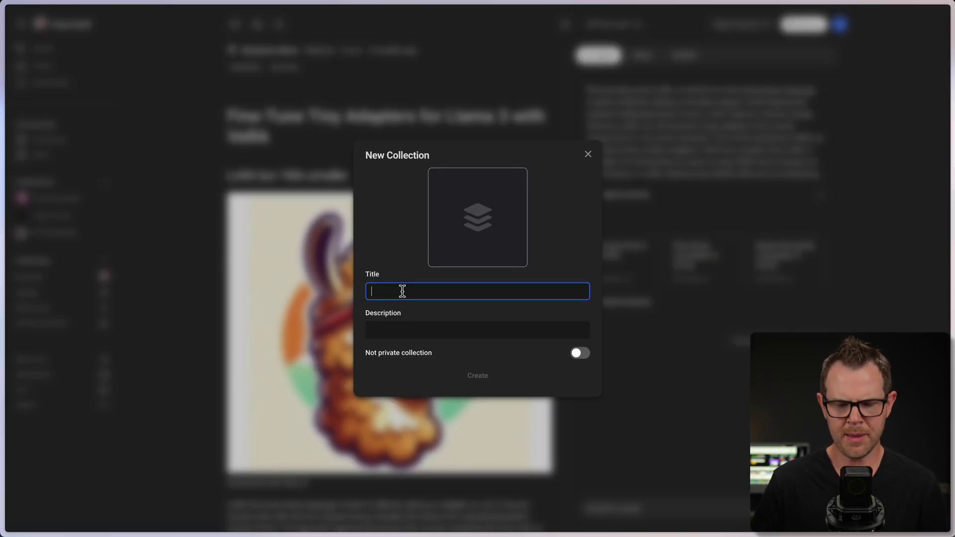
type("AppSu")
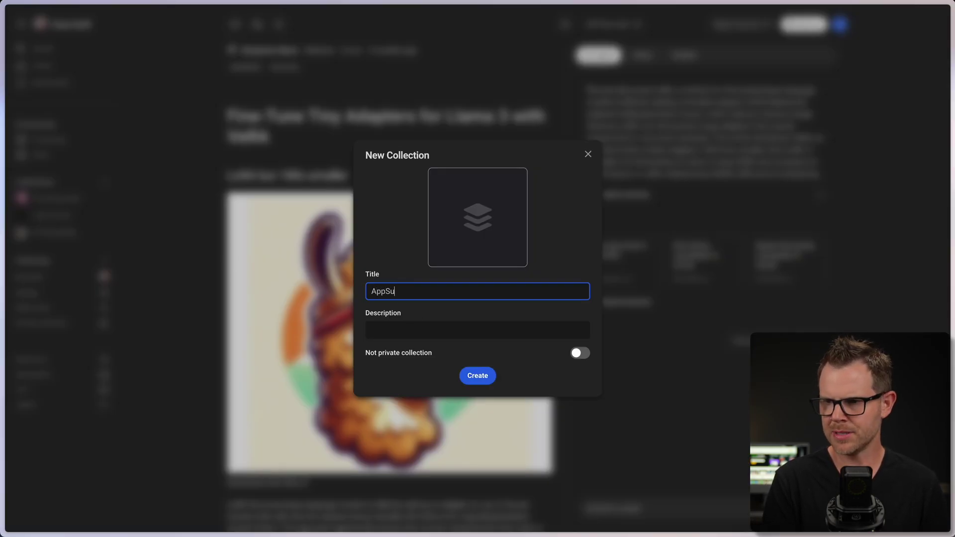
type("mo")
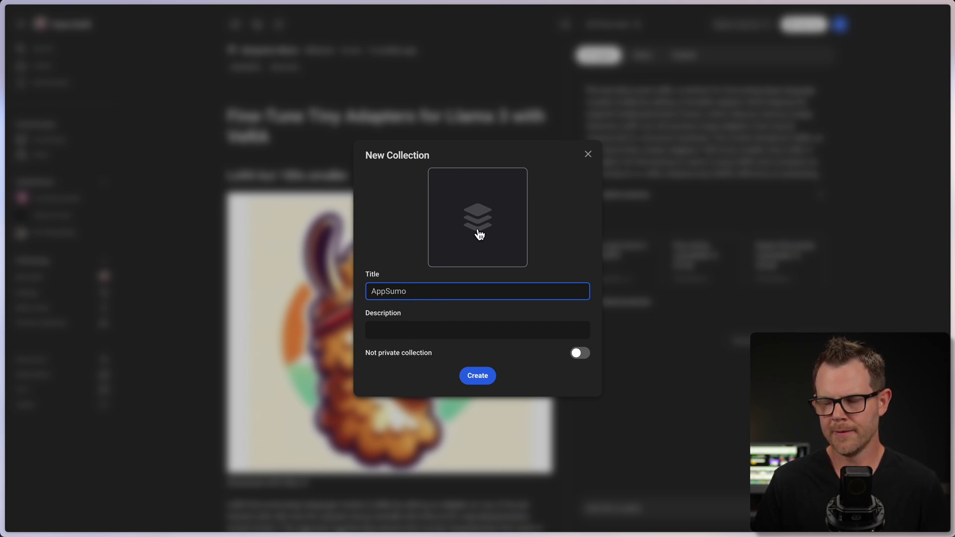
left_click(479, 234)
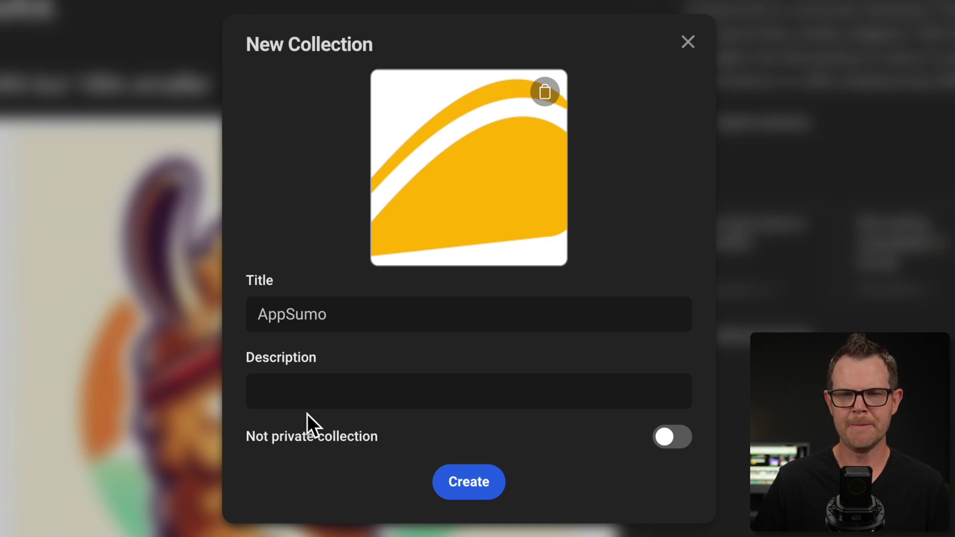
Make the AppSumo collection private and create it
left_click(673, 438)
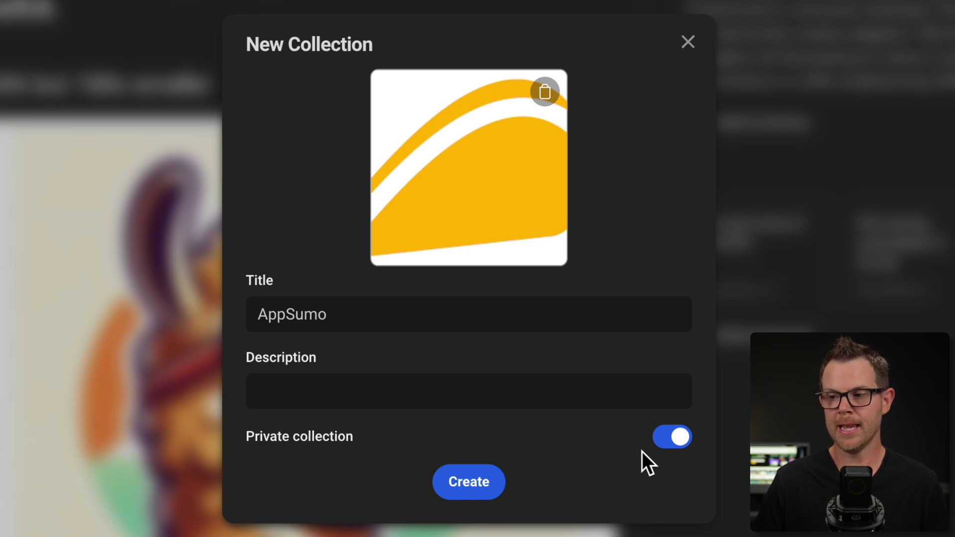
left_click(669, 448)
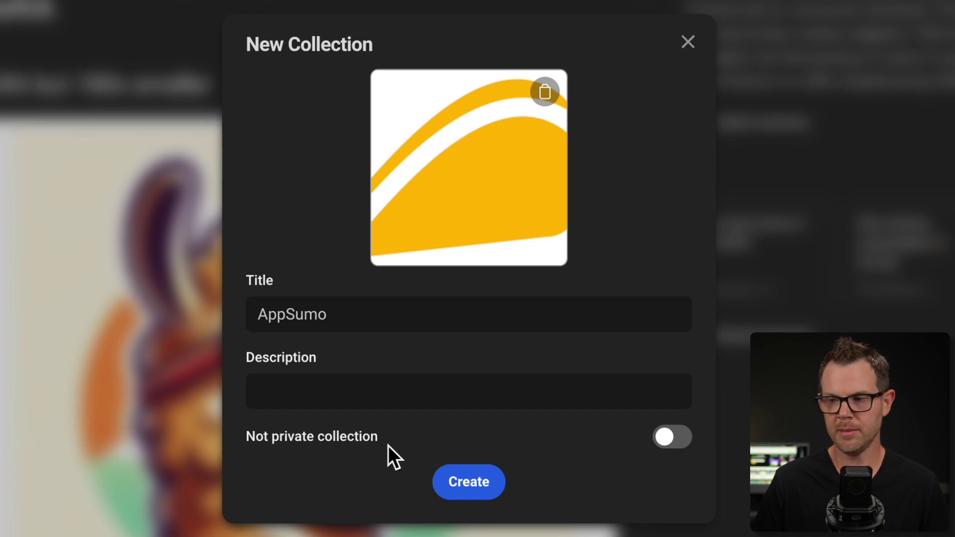
left_click(690, 445)
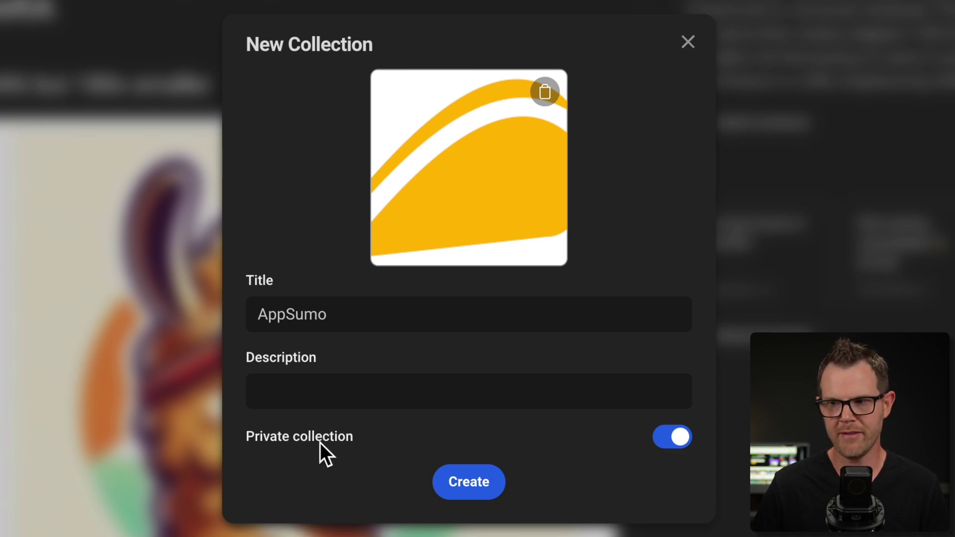
left_click(471, 490)
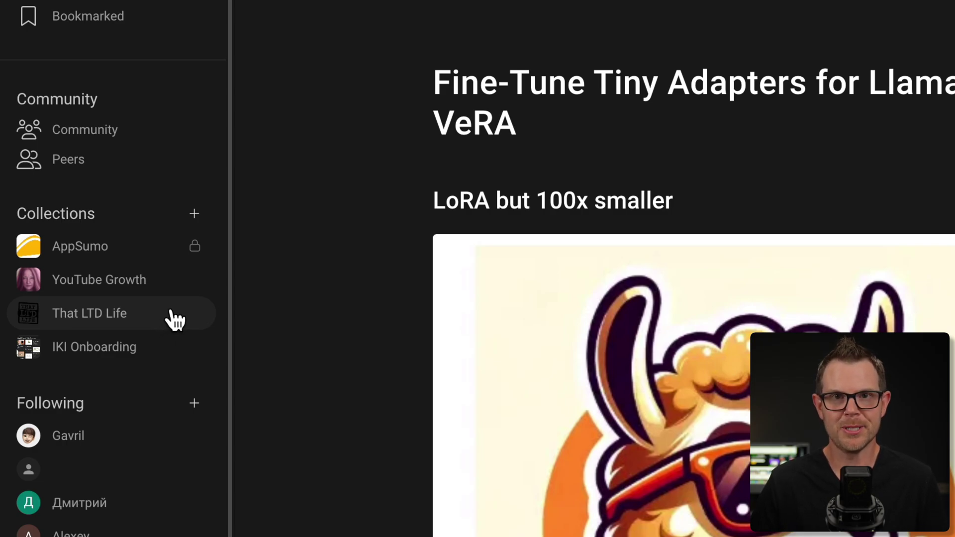
View the new AppSumo collection, go to the library and open the form for adding material to it
left_click(139, 249)
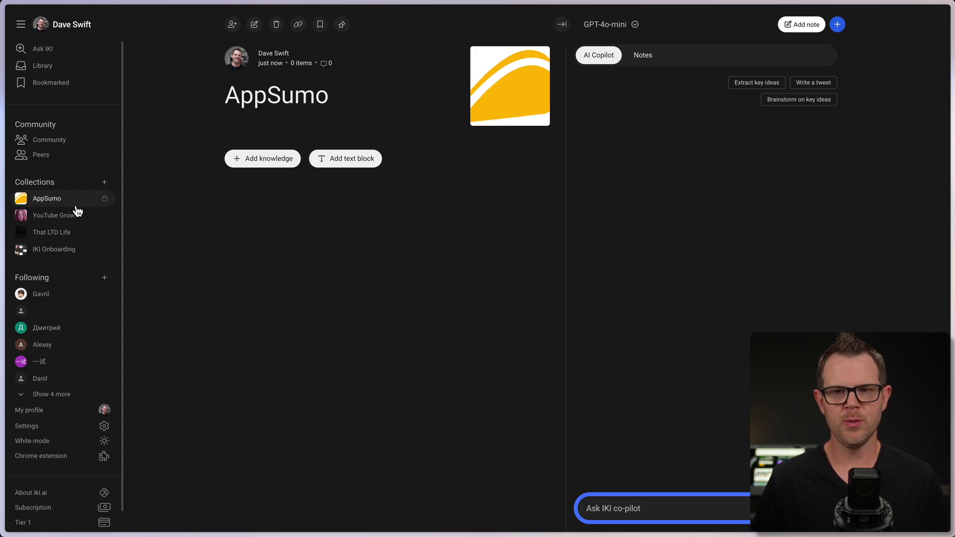
left_click(43, 70)
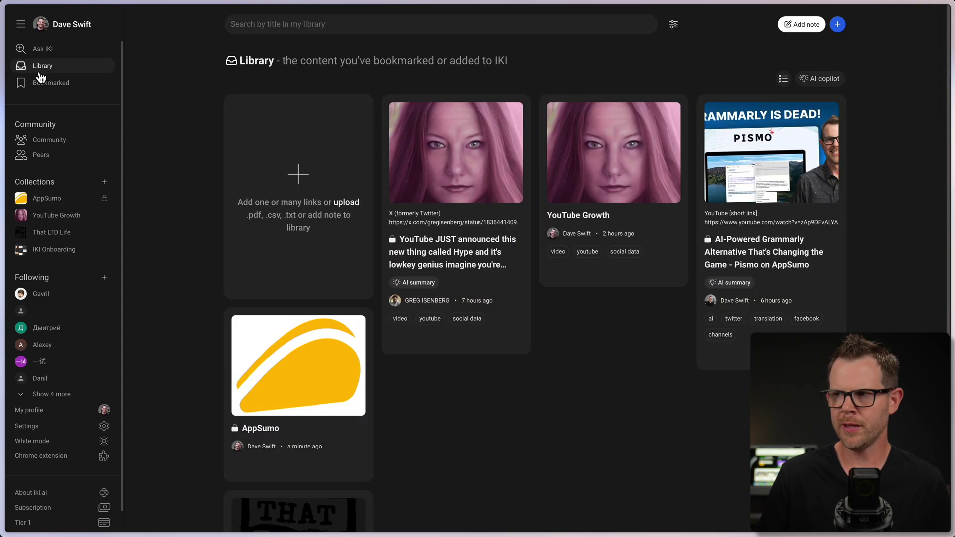
left_click(840, 27)
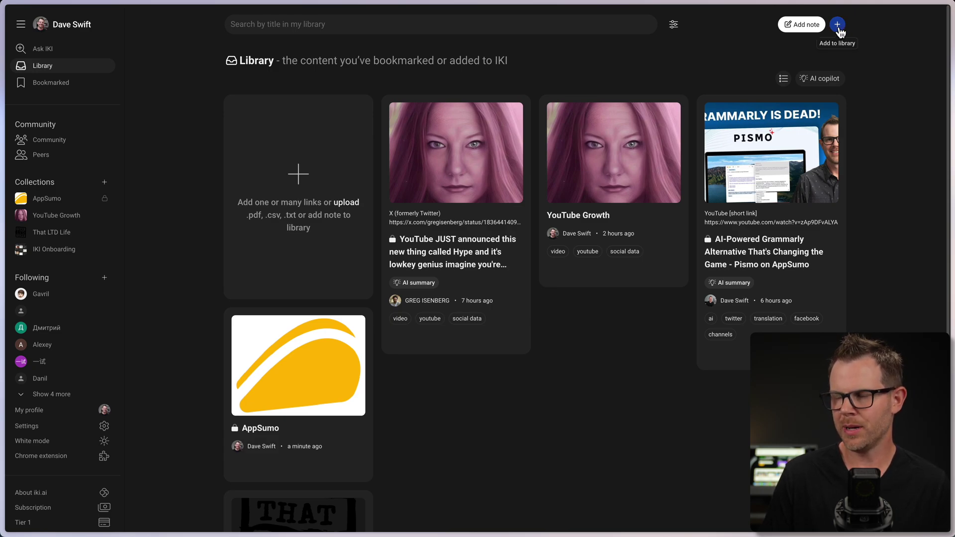
left_click(839, 25)
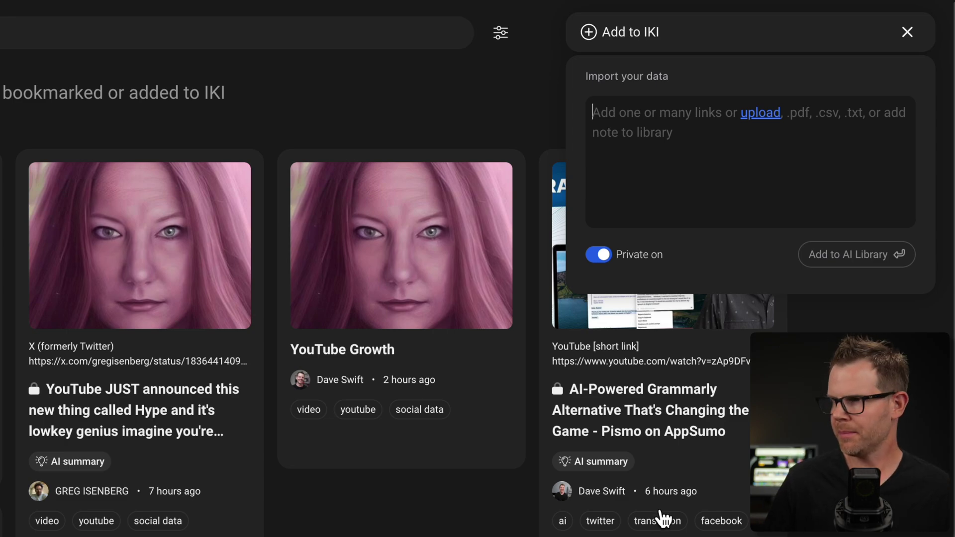
type("https://youtu.be/O_AN9zgPdIQ")
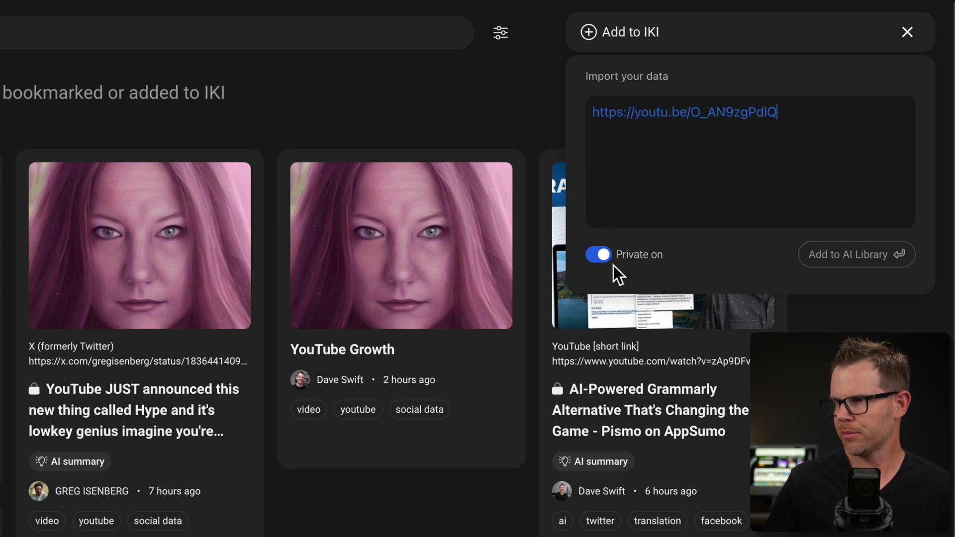
left_click(599, 255)
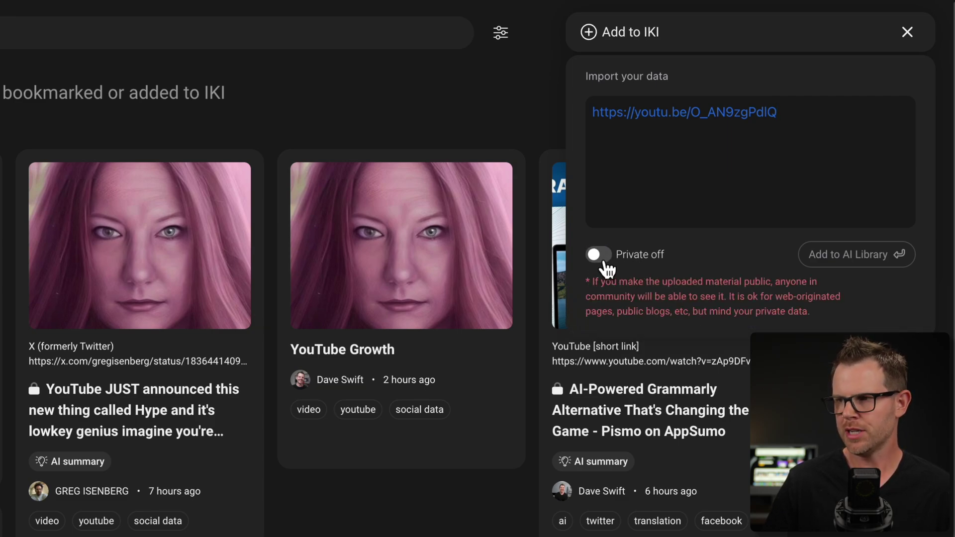
left_click(619, 266)
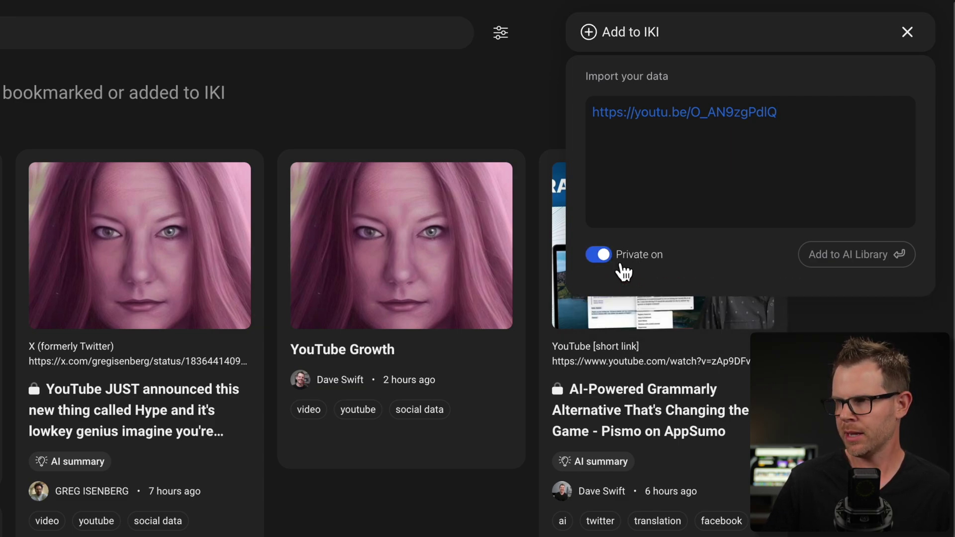
left_click(878, 262)
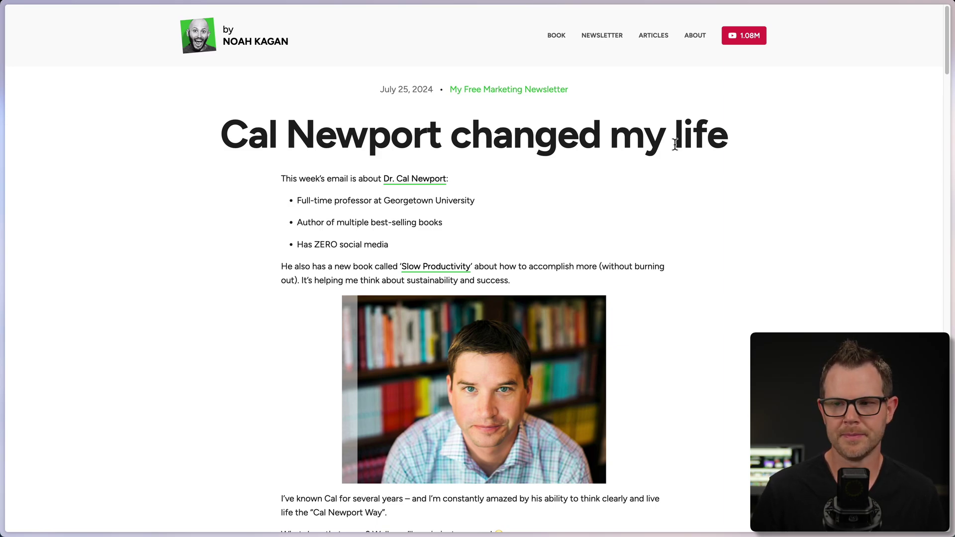
Log in to the IKI browser extension on the "Cal Newport changed my life" page and add that article as material
mouse_move(78, 89)
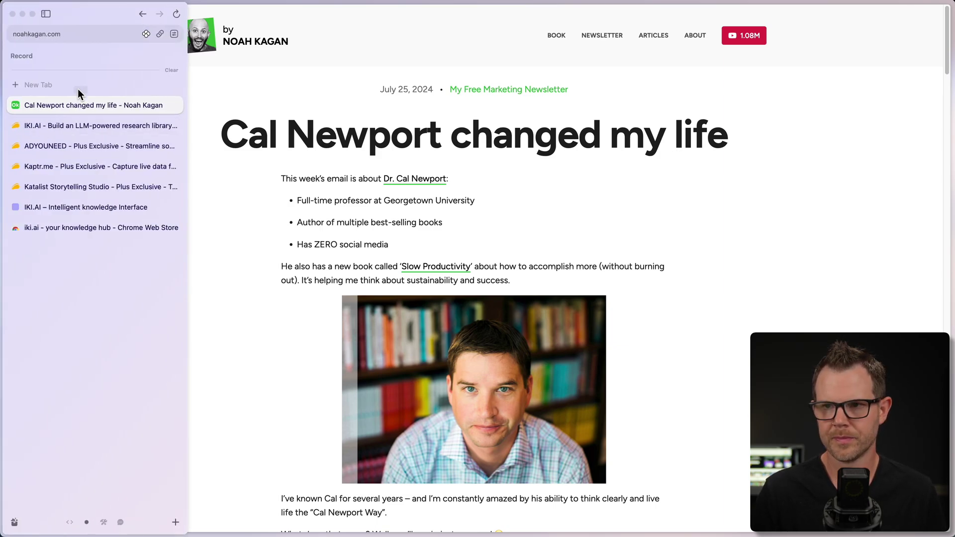
left_click(147, 34)
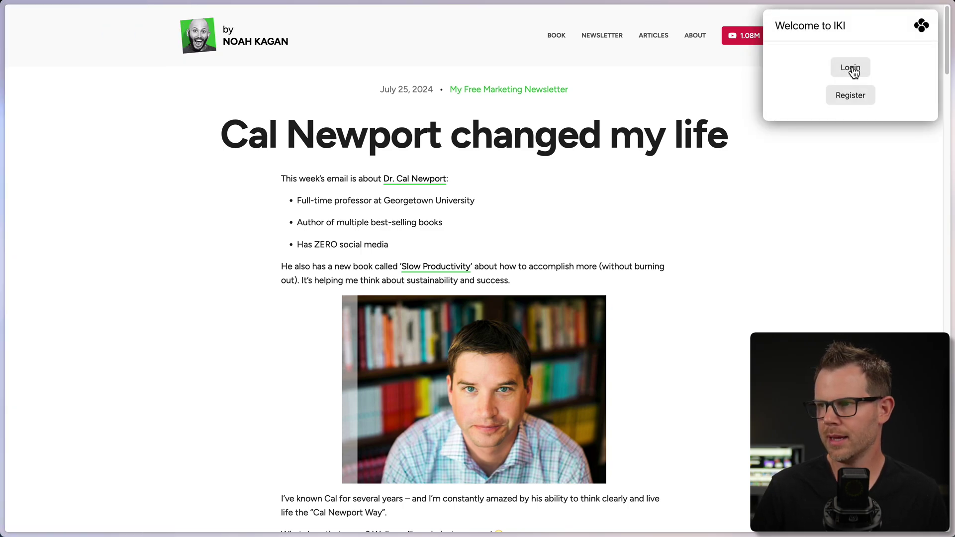
left_click(854, 71)
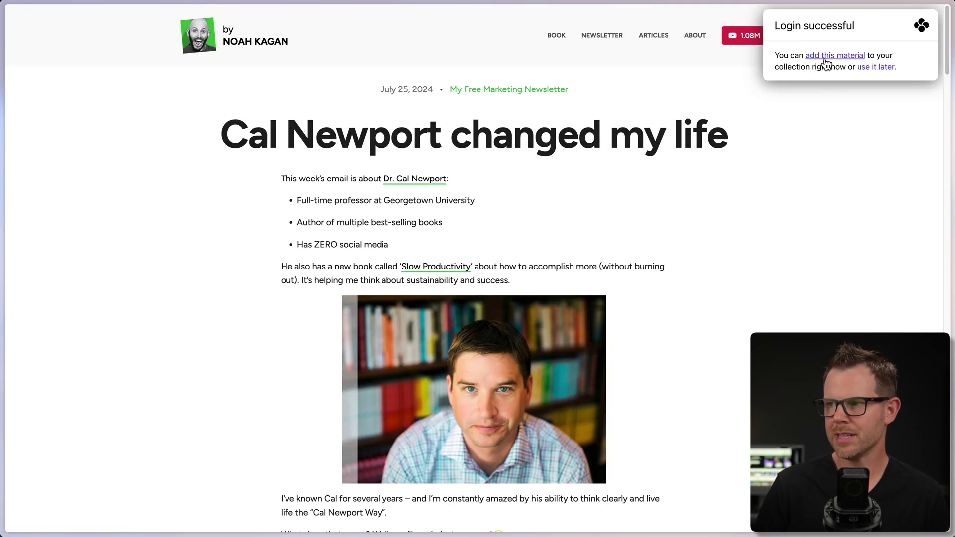
left_click(841, 58)
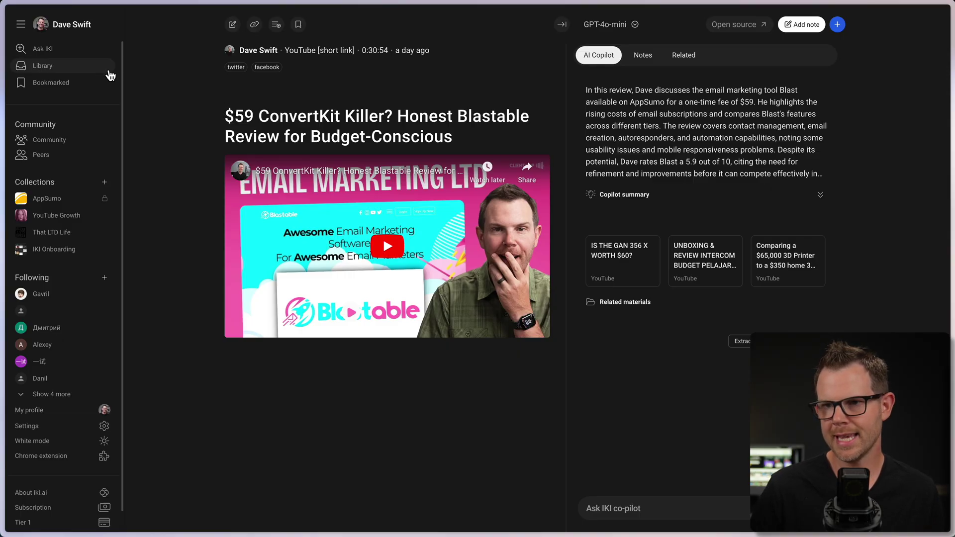
Go back to the library, check the processing of the "Cal Newport changed my life" article and open it
left_click(60, 68)
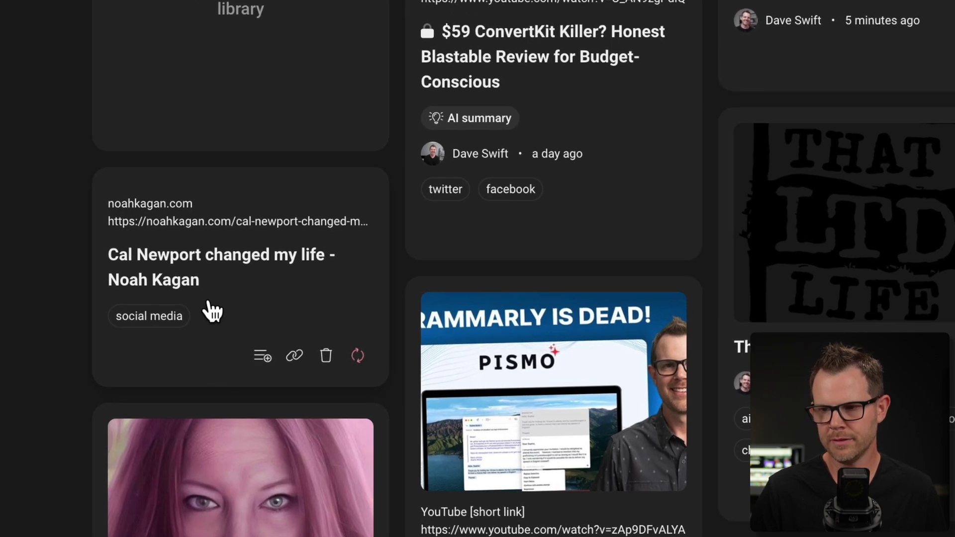
mouse_move(360, 359)
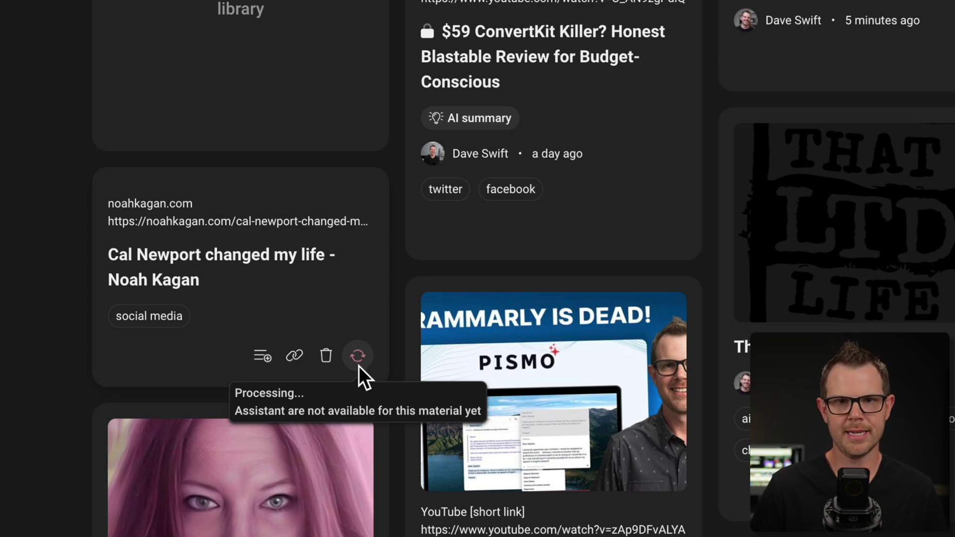
left_click(292, 322)
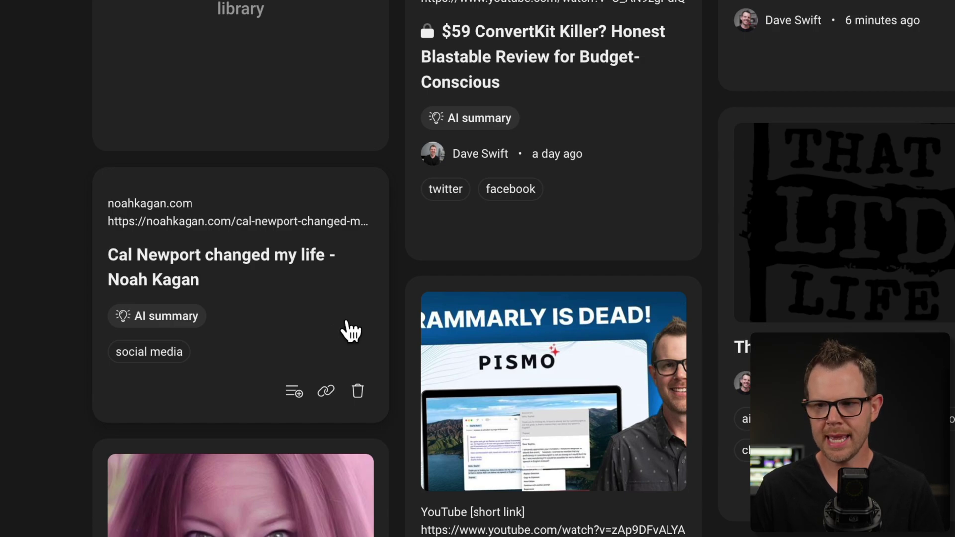
left_click(262, 306)
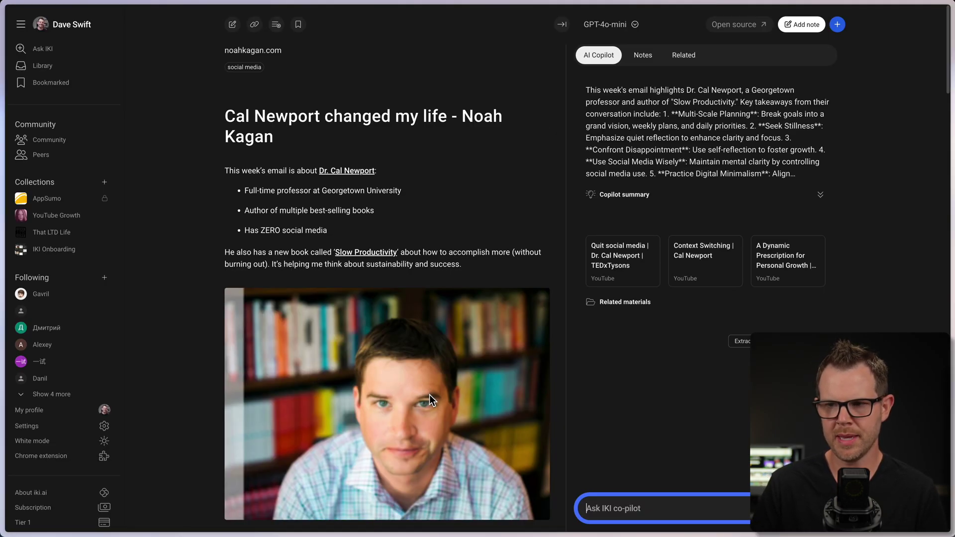
Look at the opening of the saved article and check the AppSumo and YouTube Growth collections
scroll(429, 395, "down", 1)
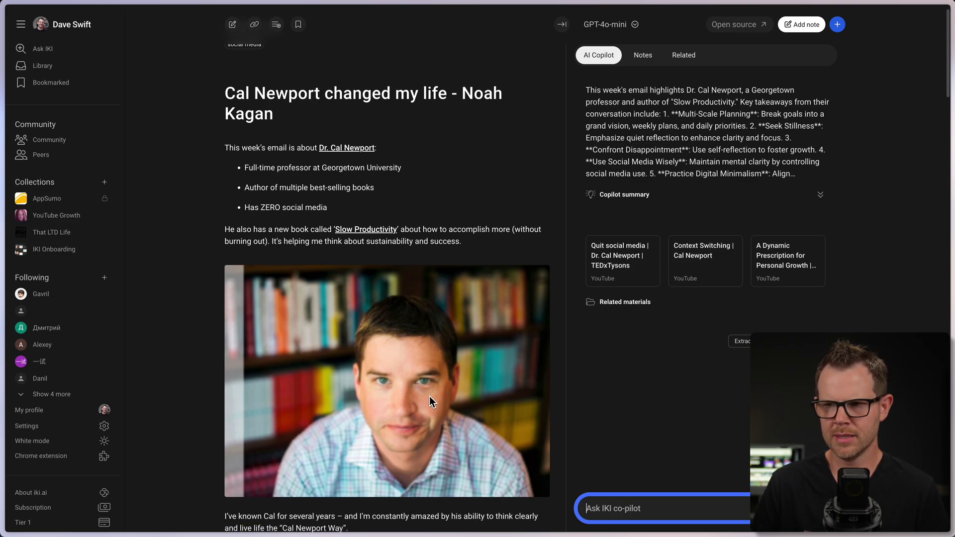
scroll(429, 396, "up", 1)
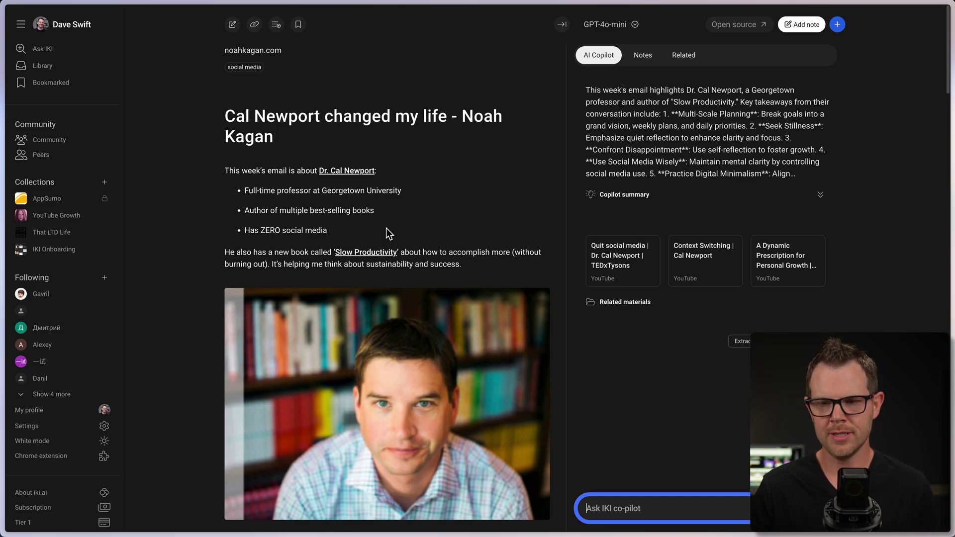
left_click(46, 199)
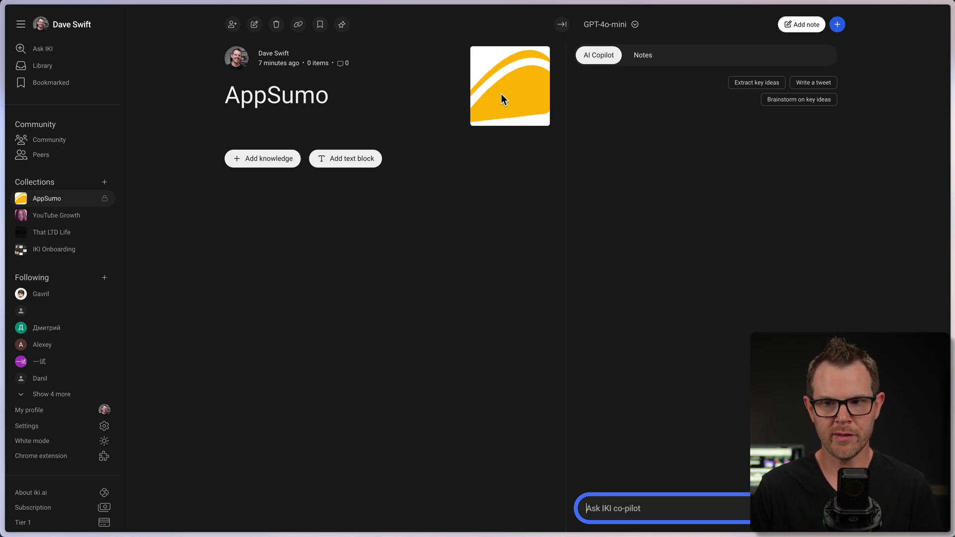
left_click(57, 218)
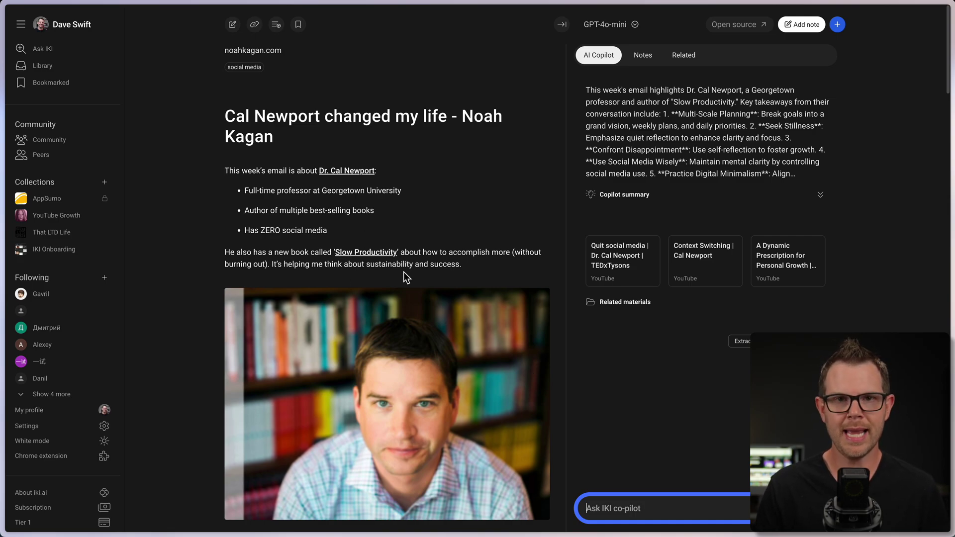
Read through the saved "Cal Newport changed my life" article and have the co-pilot extract its key ideas
scroll(405, 275, "down", 4)
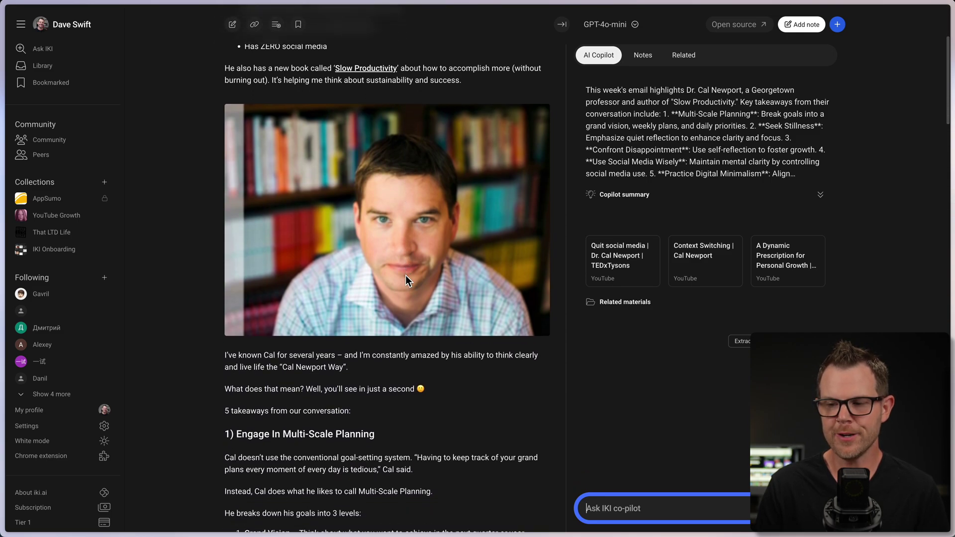
scroll(406, 277, "down", 10)
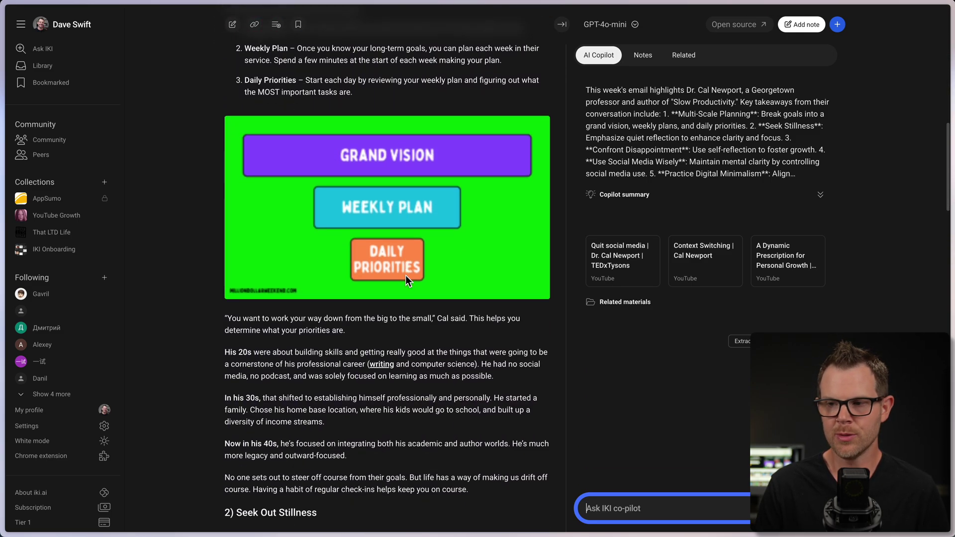
scroll(405, 277, "down", 11)
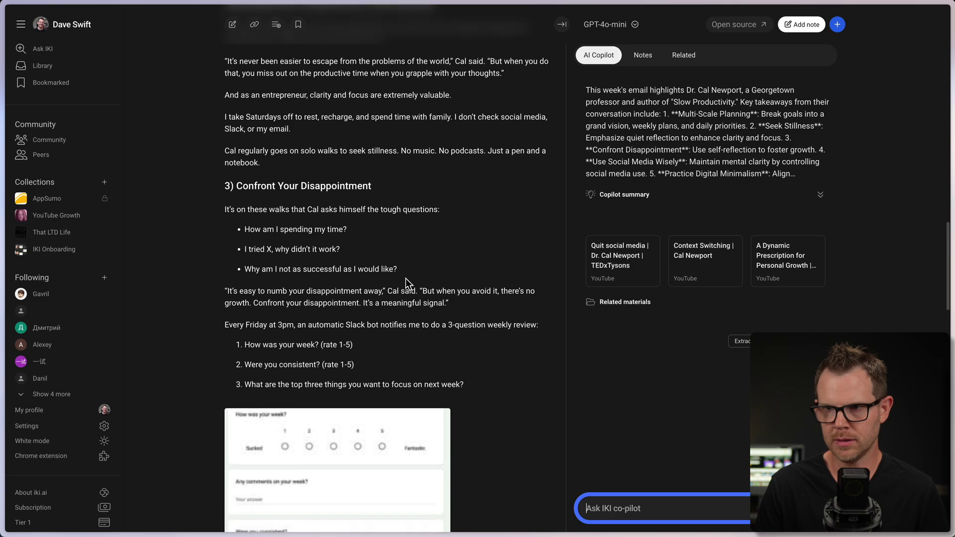
scroll(405, 279, "down", 4)
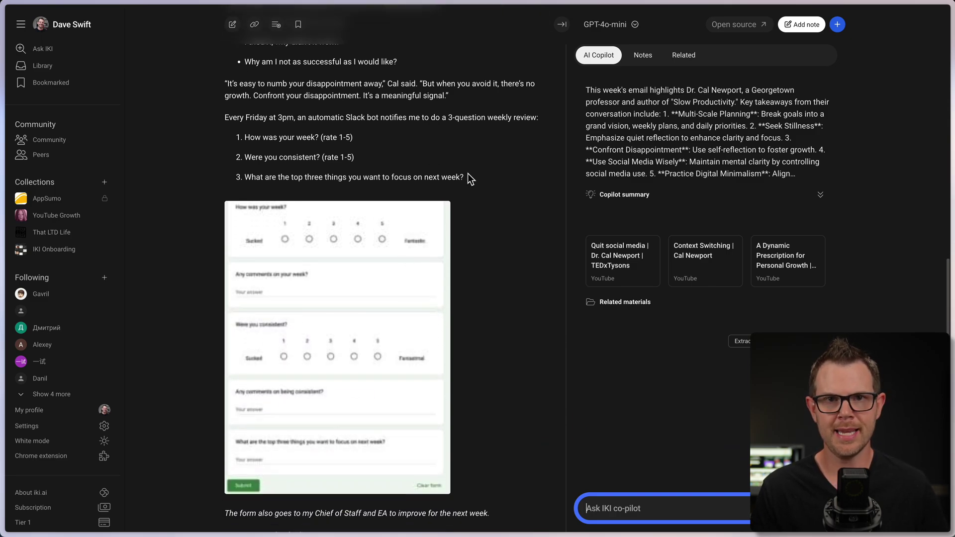
scroll(491, 276, "down", 2)
scroll(492, 279, "down", 1)
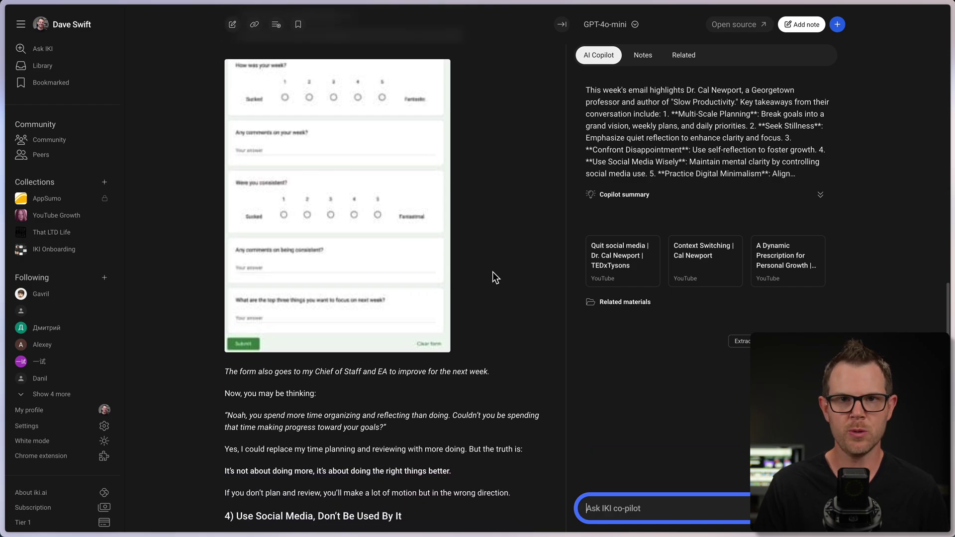
scroll(498, 276, "down", 2)
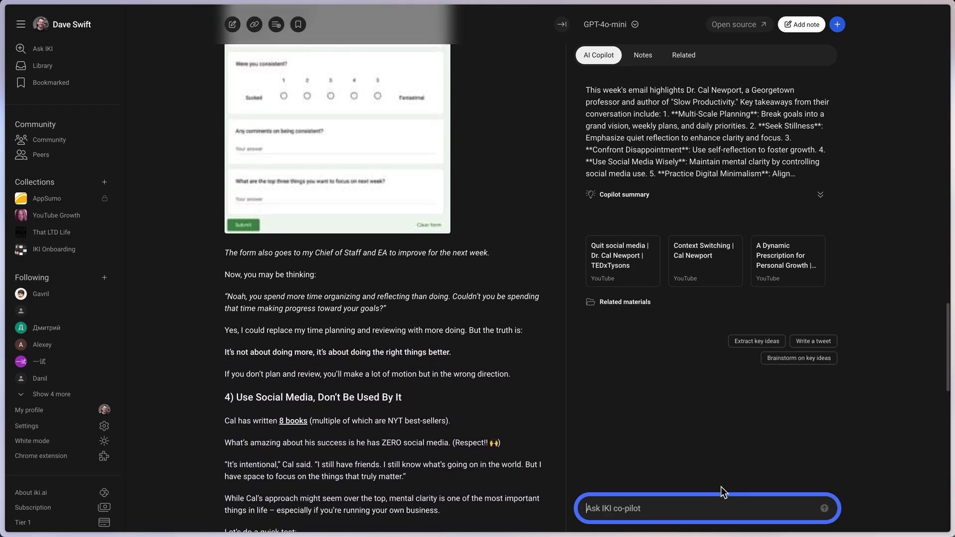
left_click(754, 343)
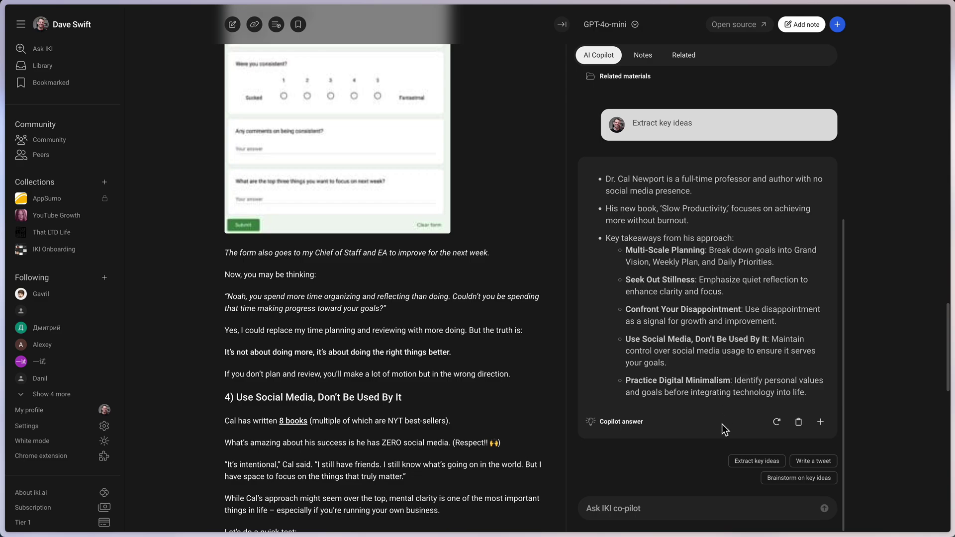
Ask the co-pilot "How does noah apply Cal's ideas to AppSumo" about the open article
left_click(668, 503)
type("How does noah apply Cal's ideas to AppSumo")
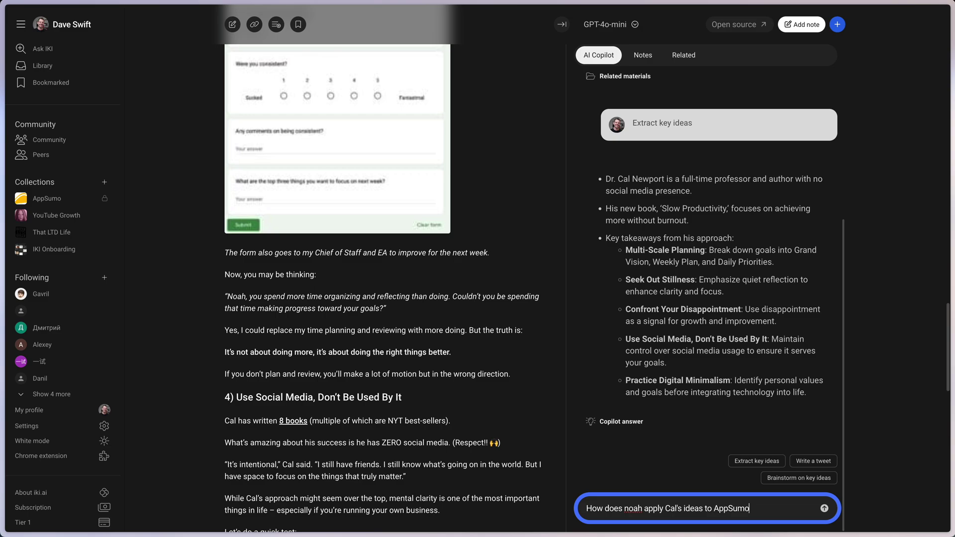
key("Return")
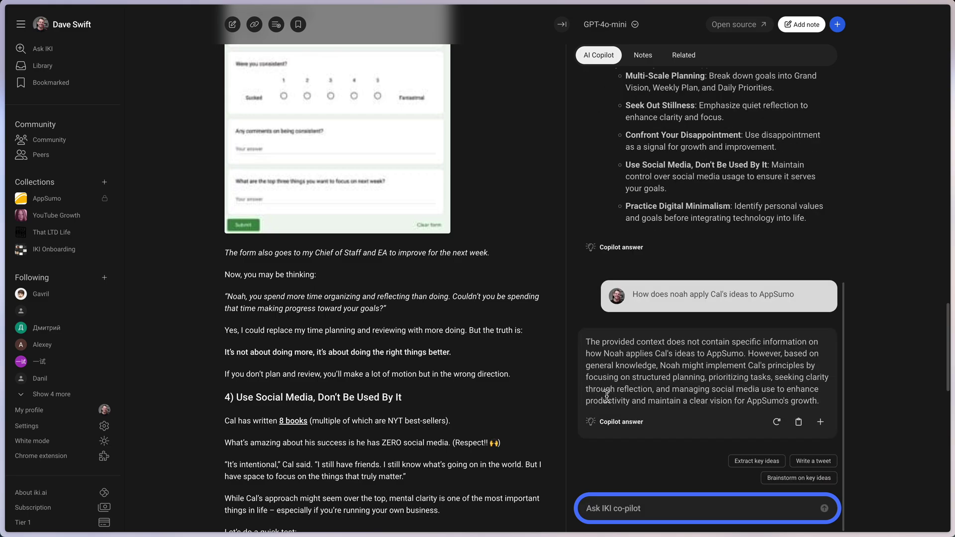
Return to the article's headline and ask the co-pilot "How did Cal change Noah's life?"
scroll(423, 398, "up", 15)
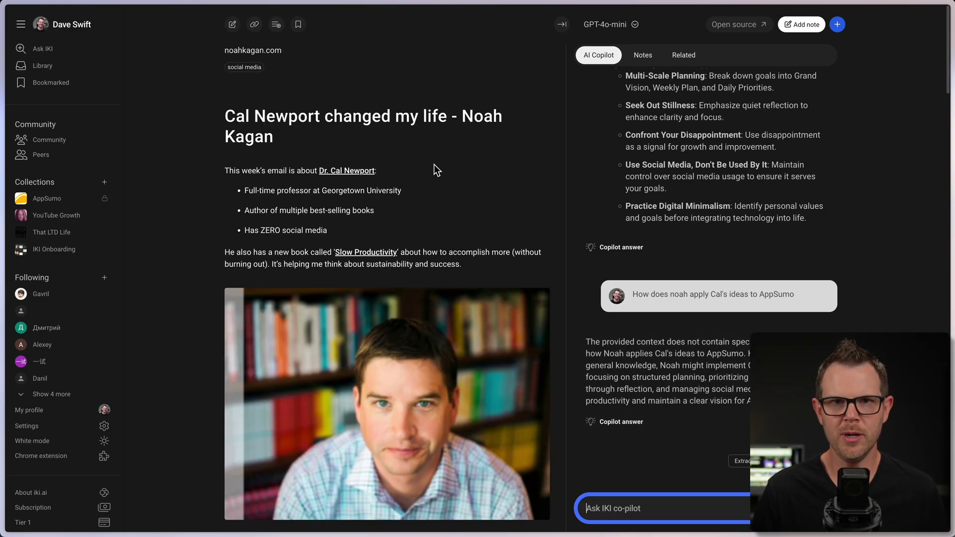
type("How did Cal change Noah's life?")
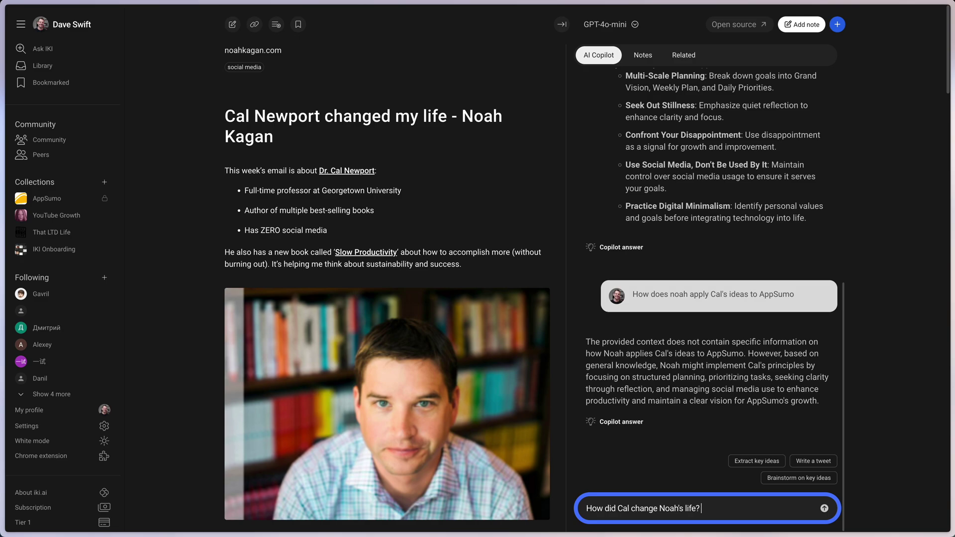
key("Return")
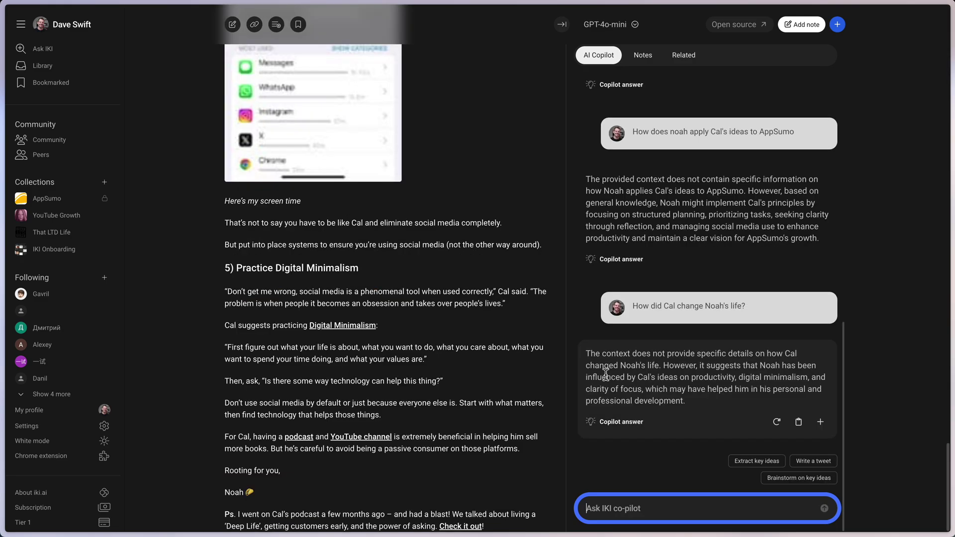
Compare the co-pilot's answer with the article text and have the co-pilot write a tweet from the article
scroll(422, 398, "up", 15)
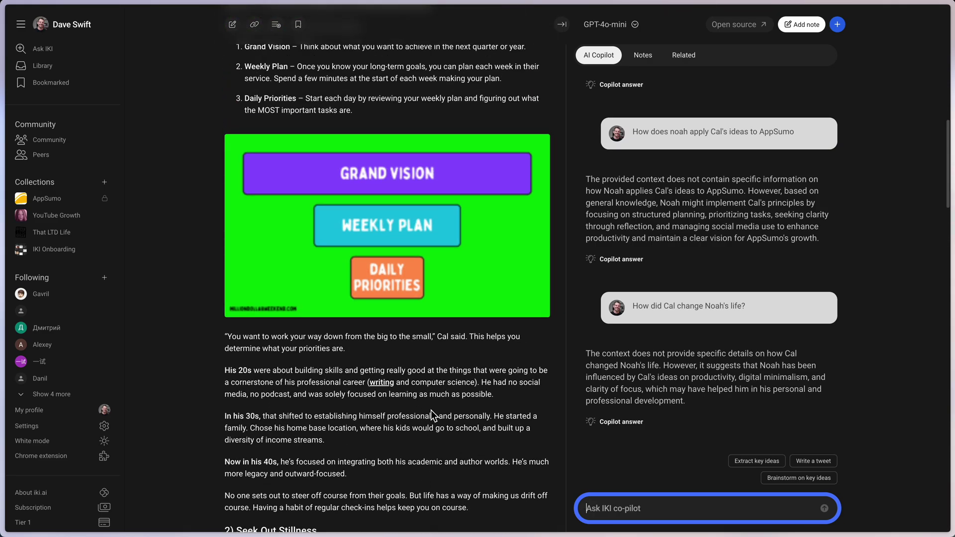
scroll(431, 410, "up", 8)
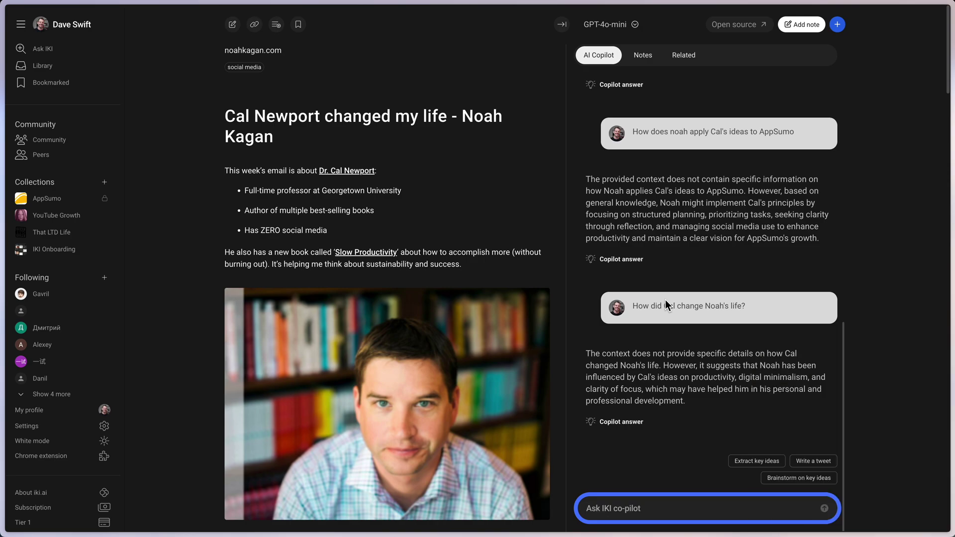
left_click(820, 462)
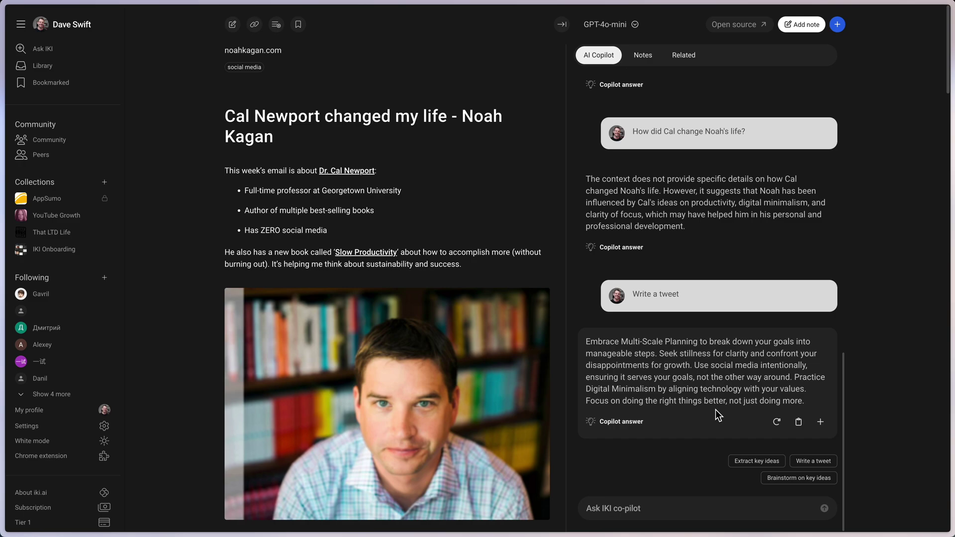
Save the co-pilot's "Extract key ideas" answer about the article to the notes
scroll(714, 389, "up", 10)
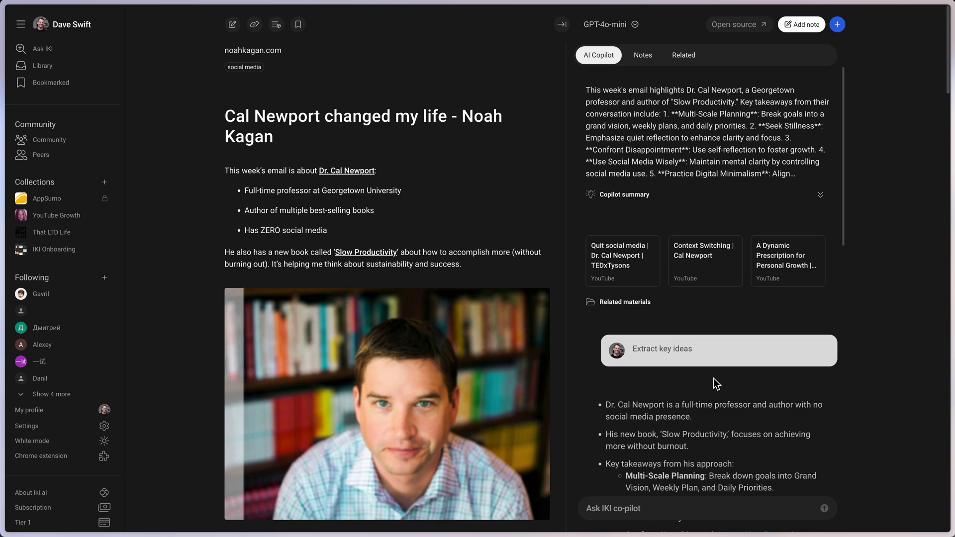
scroll(715, 384, "down", 5)
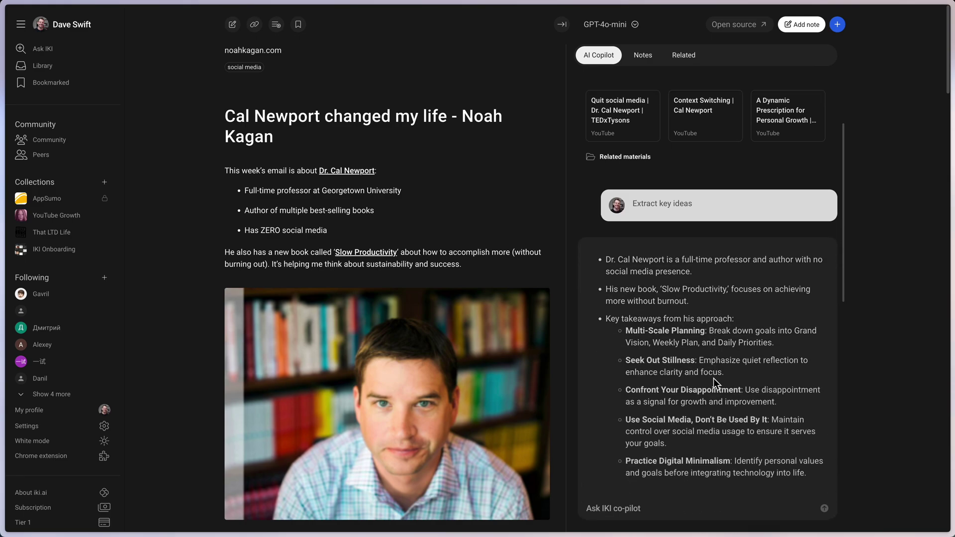
scroll(713, 378, "down", 3)
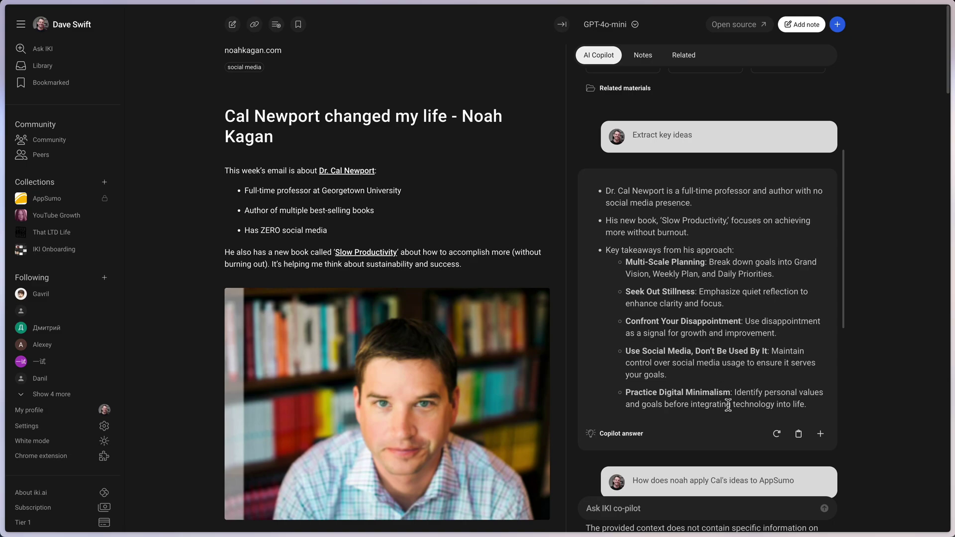
left_click(821, 435)
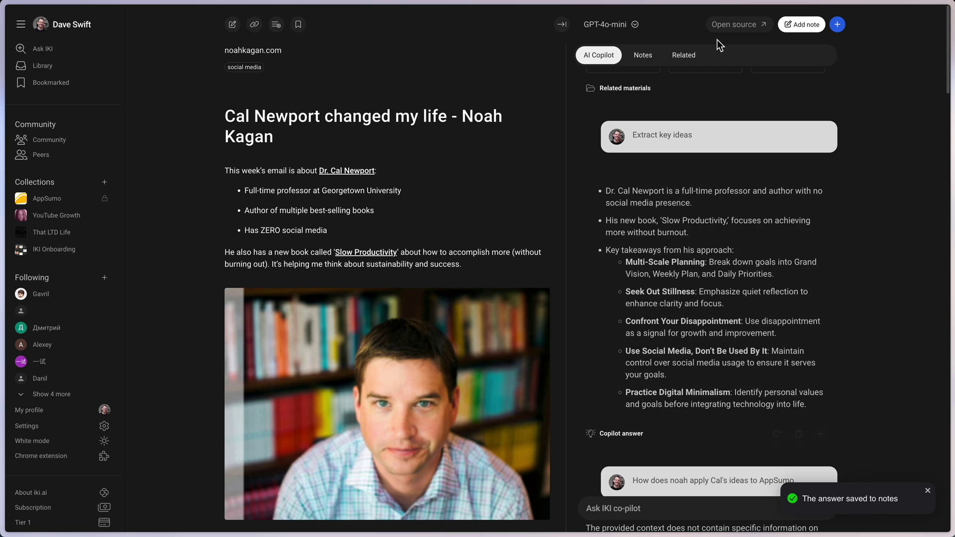
Append the line "This is a great book!" to the saved key ideas note and save it
left_click(645, 55)
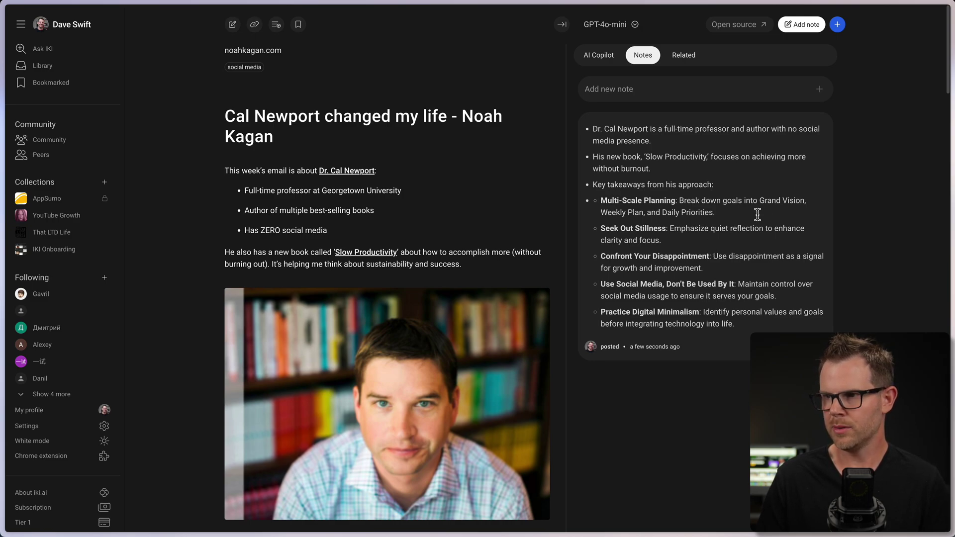
left_click(759, 325)
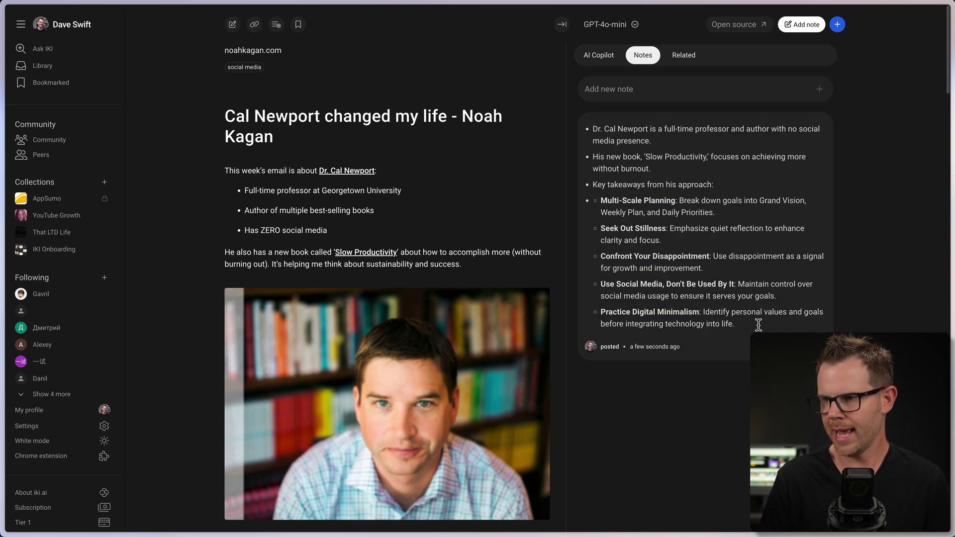
key("Return")
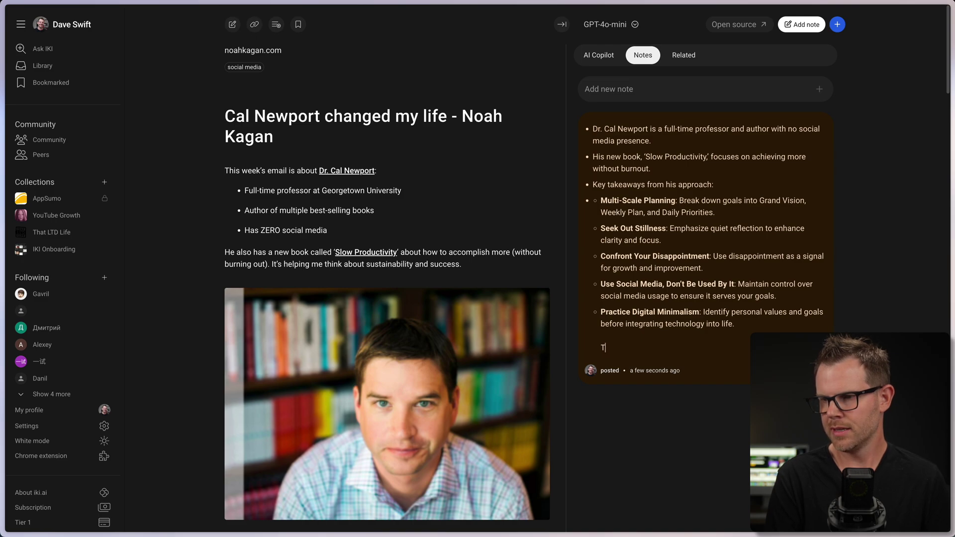
type("This is a great book!")
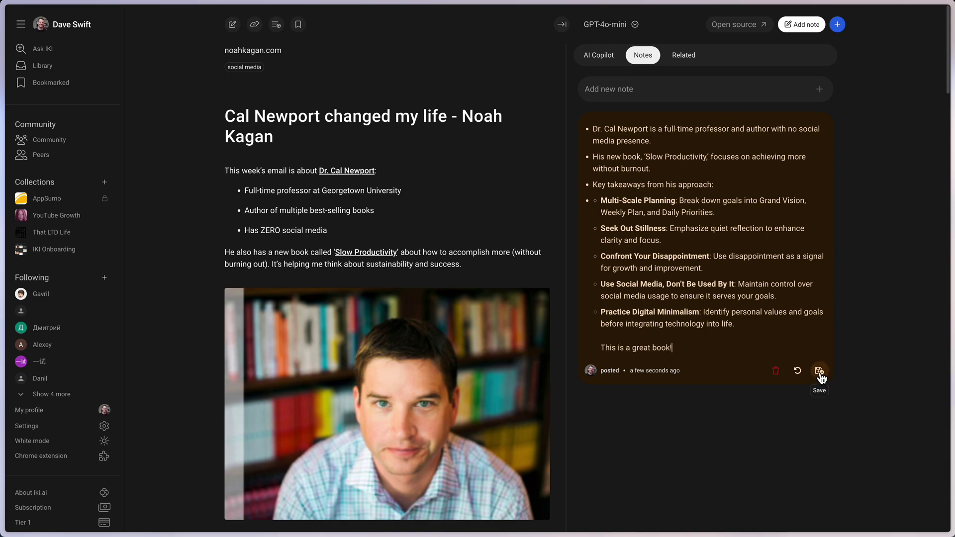
left_click(820, 372)
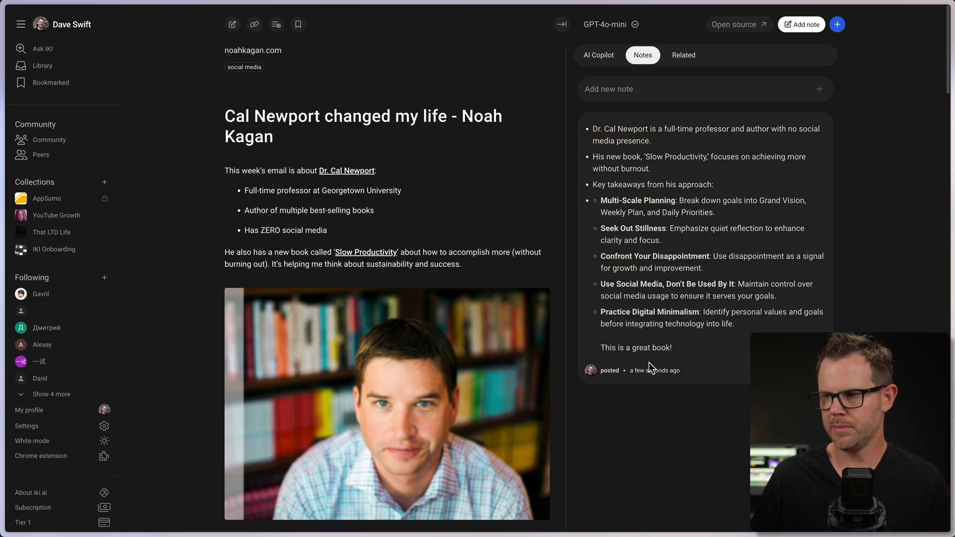
Check the materials related to the Cal Newport article alongside its text
left_click(680, 61)
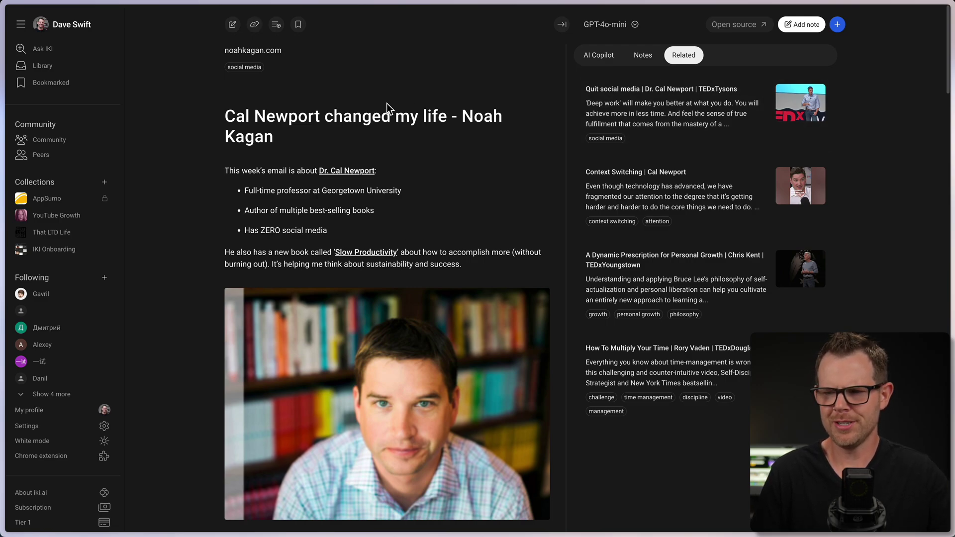
scroll(424, 228, "down", 5)
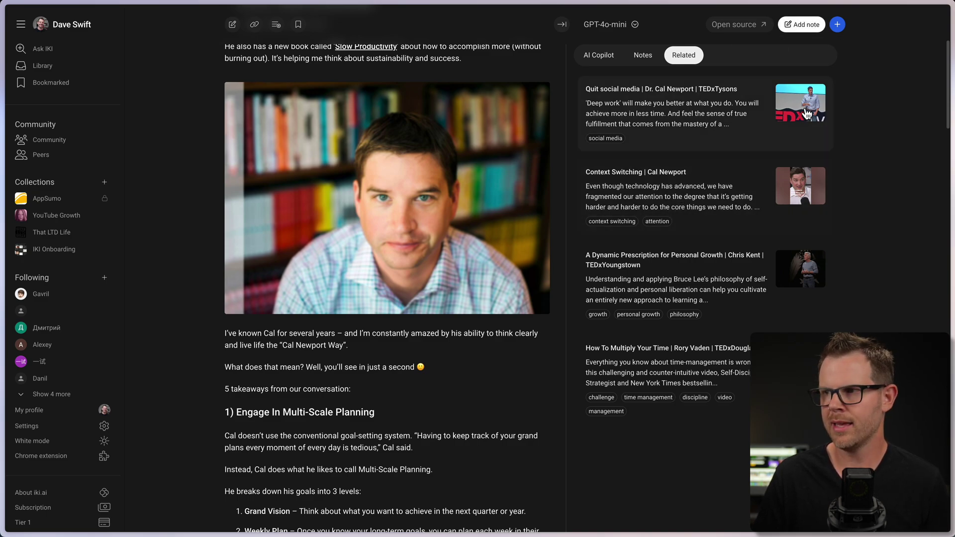
Return to the library and open the saved X post about YouTube's Hype feature from the YouTube Growth collection
left_click(797, 26)
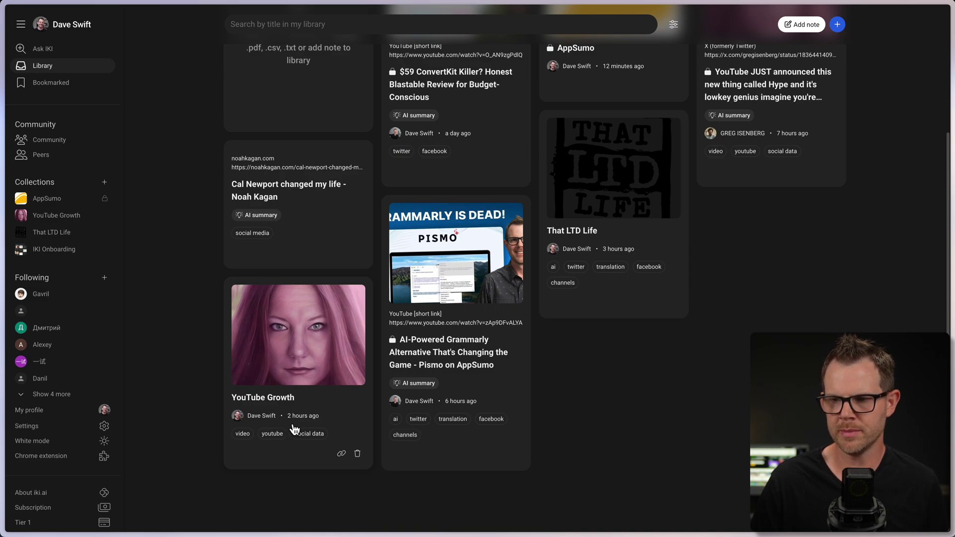
left_click(286, 348)
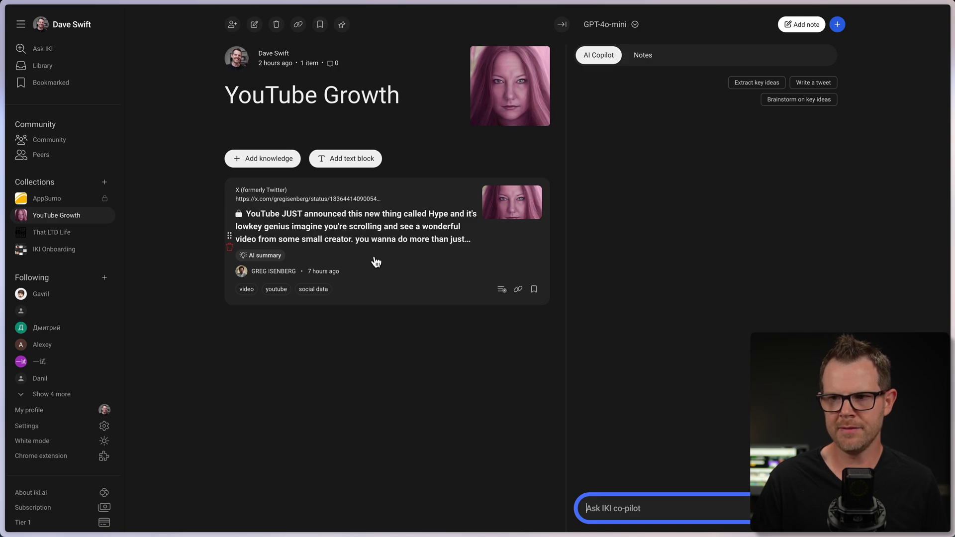
left_click(334, 242)
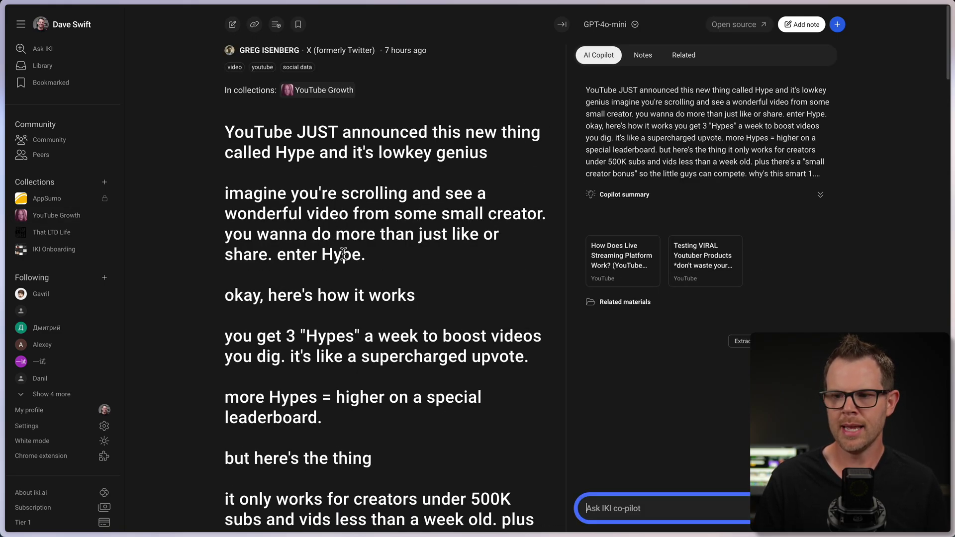
Read through the saved post's explanation of how YouTube Hype works and why it matters
scroll(344, 254, "down", 5)
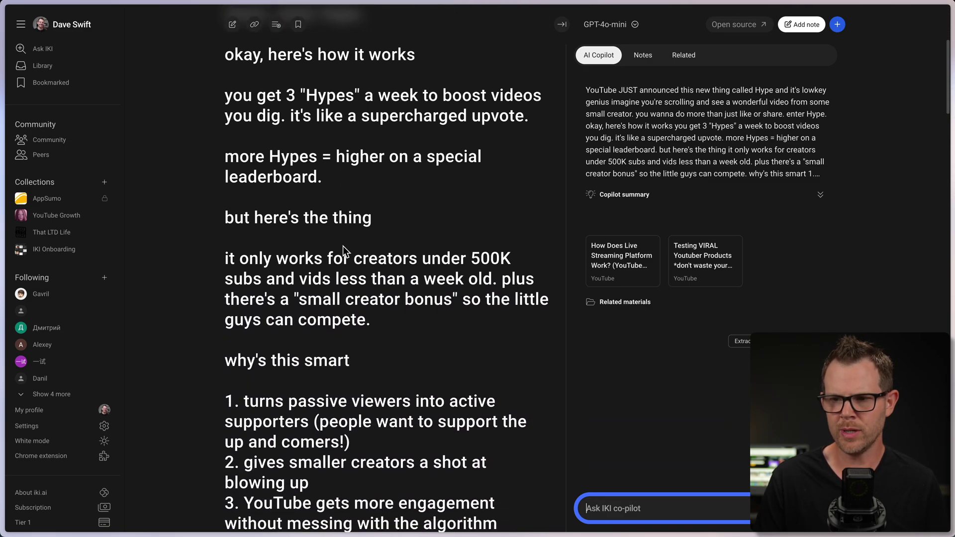
scroll(342, 246, "down", 4)
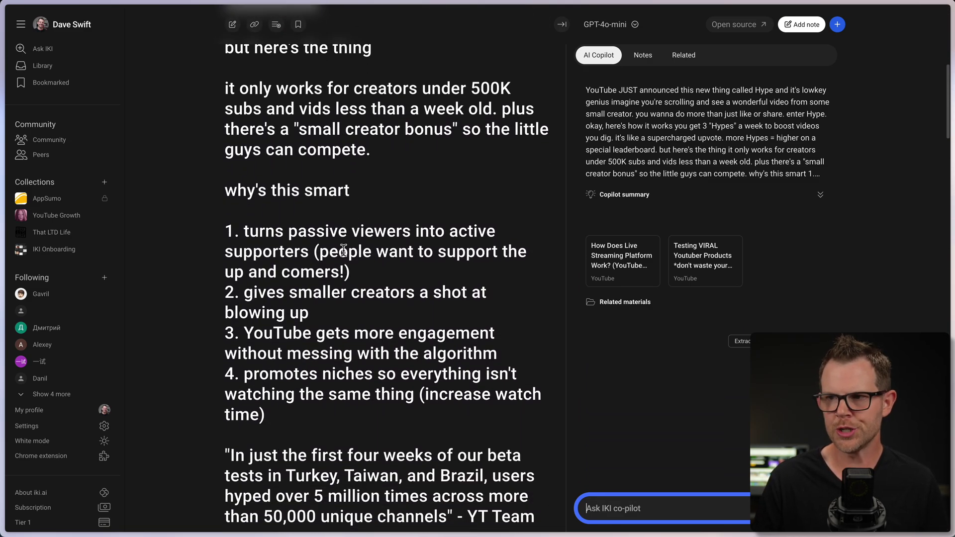
scroll(343, 251, "down", 1)
scroll(344, 254, "up", 4)
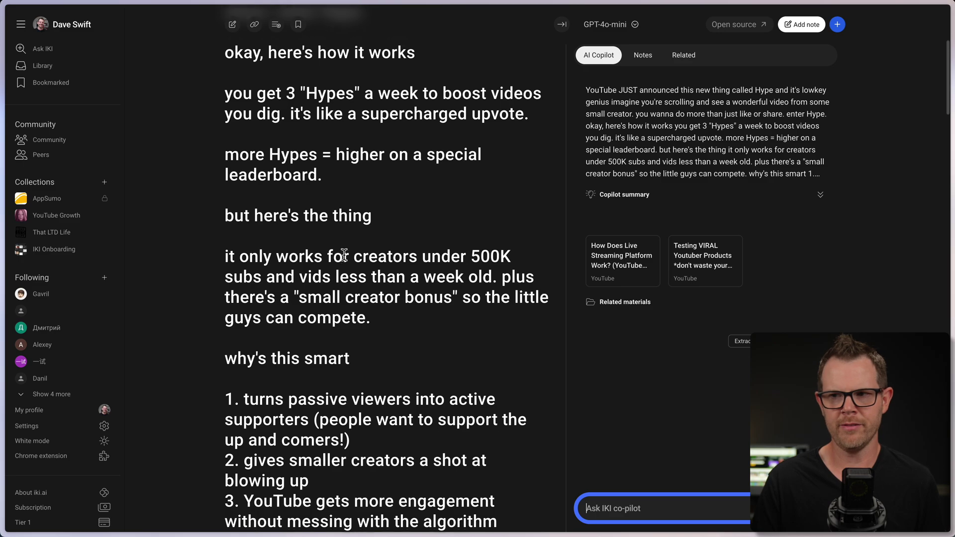
scroll(345, 255, "down", 2)
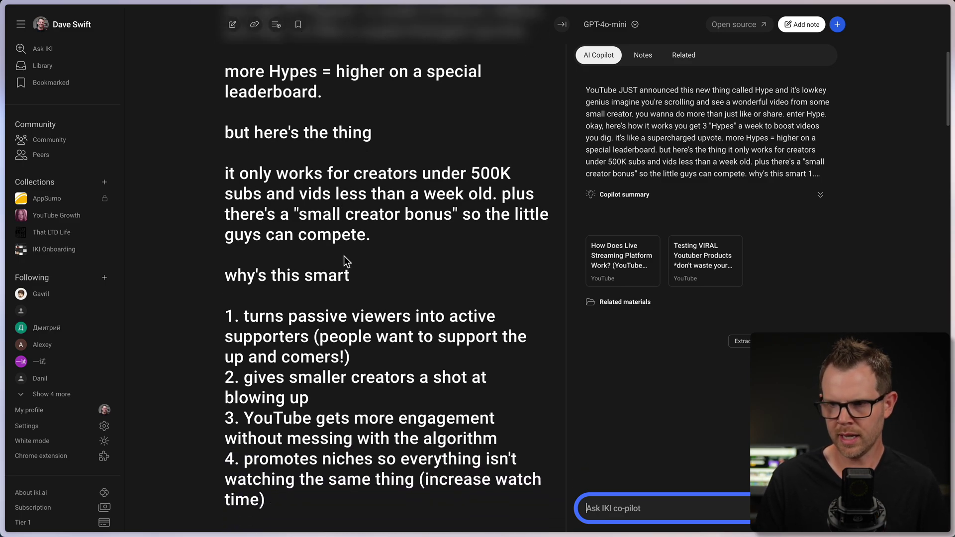
scroll(344, 256, "down", 1)
scroll(345, 256, "down", 2)
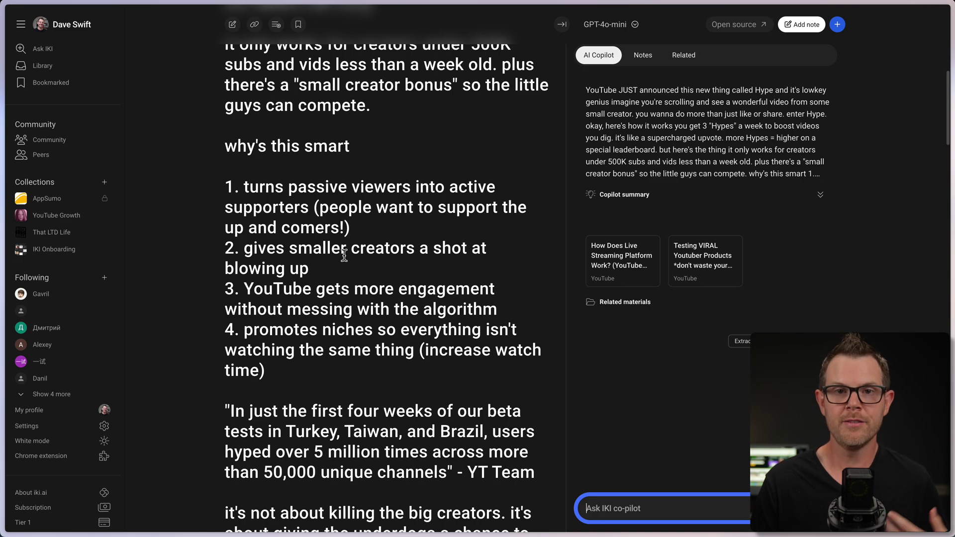
scroll(345, 256, "down", 2)
scroll(344, 255, "down", 1)
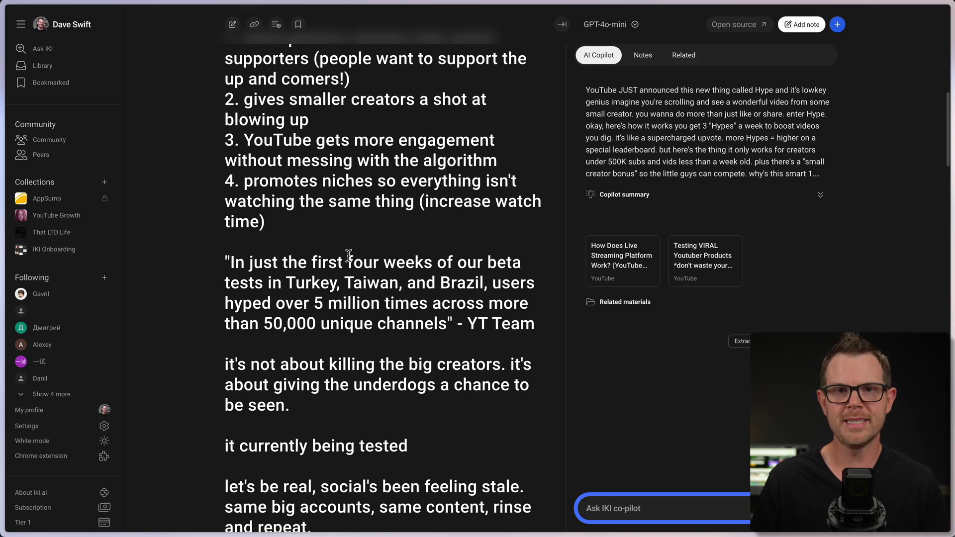
scroll(349, 256, "down", 3)
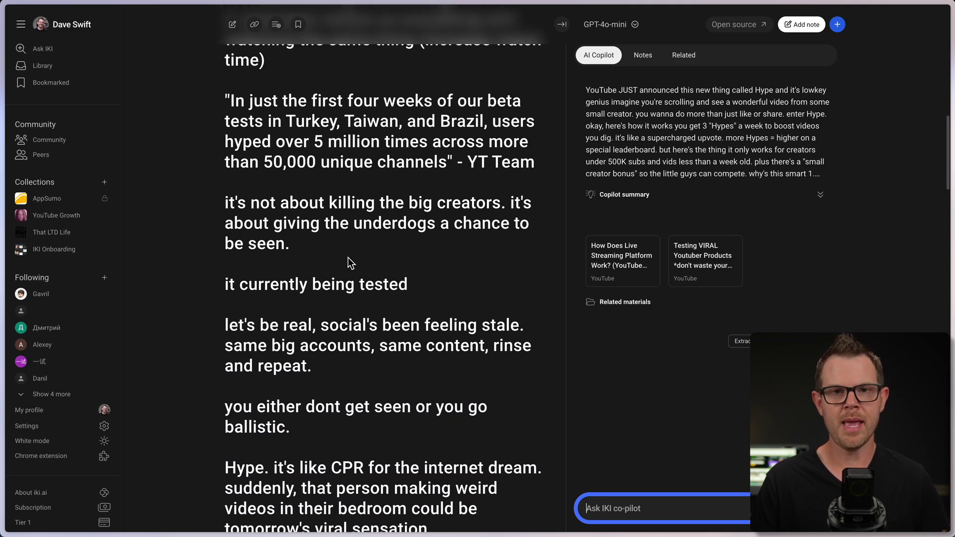
scroll(349, 255, "down", 8)
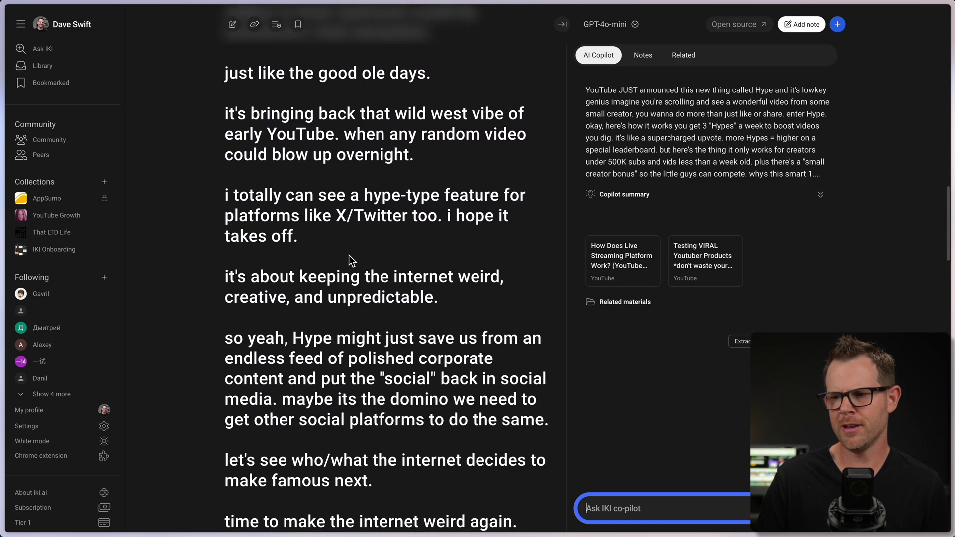
scroll(349, 255, "down", 6)
scroll(350, 261, "down", 7)
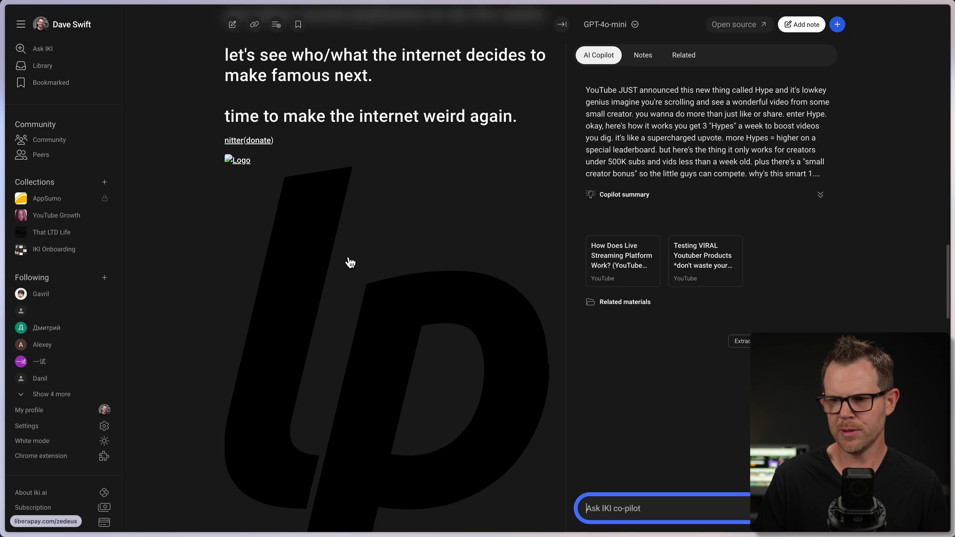
Play the video embedded in the saved Hype post
scroll(349, 258, "down", 6)
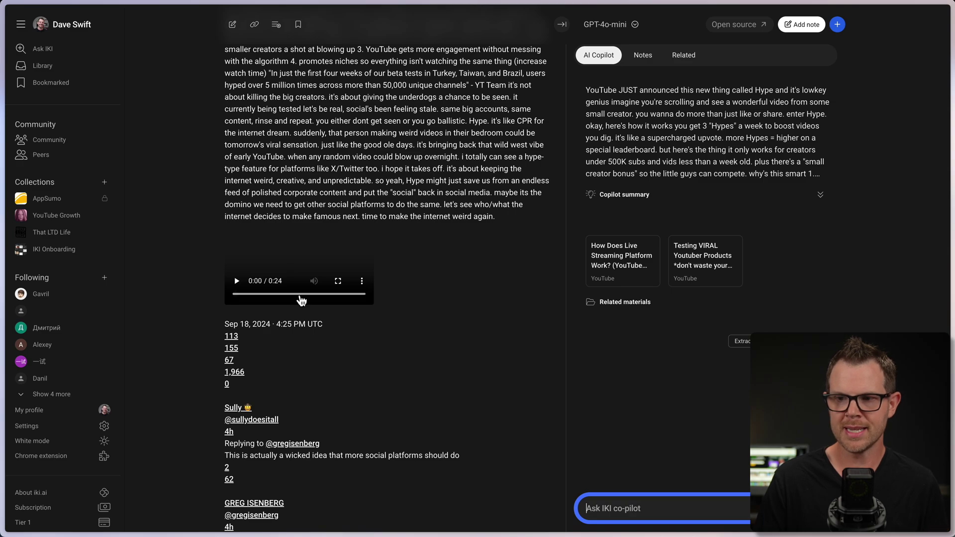
left_click(237, 281)
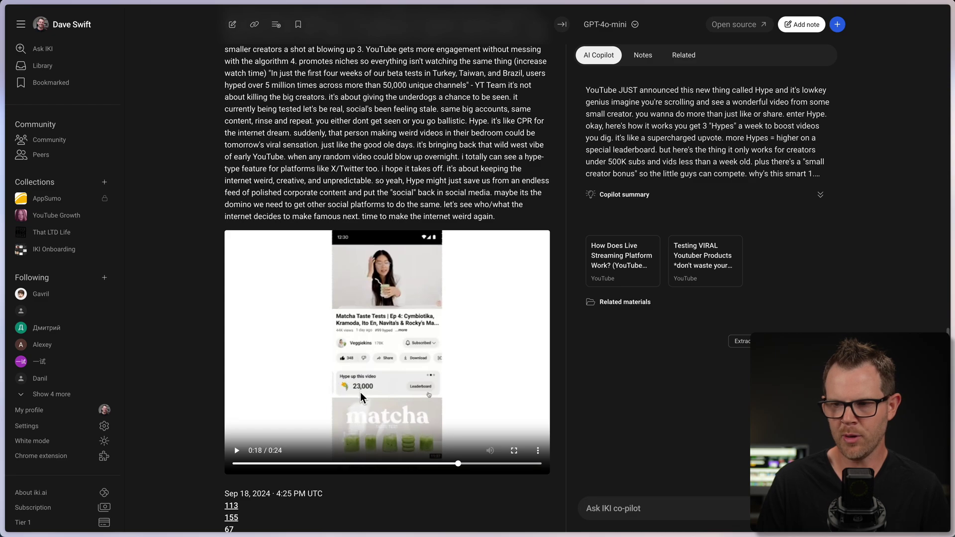
left_click(237, 451)
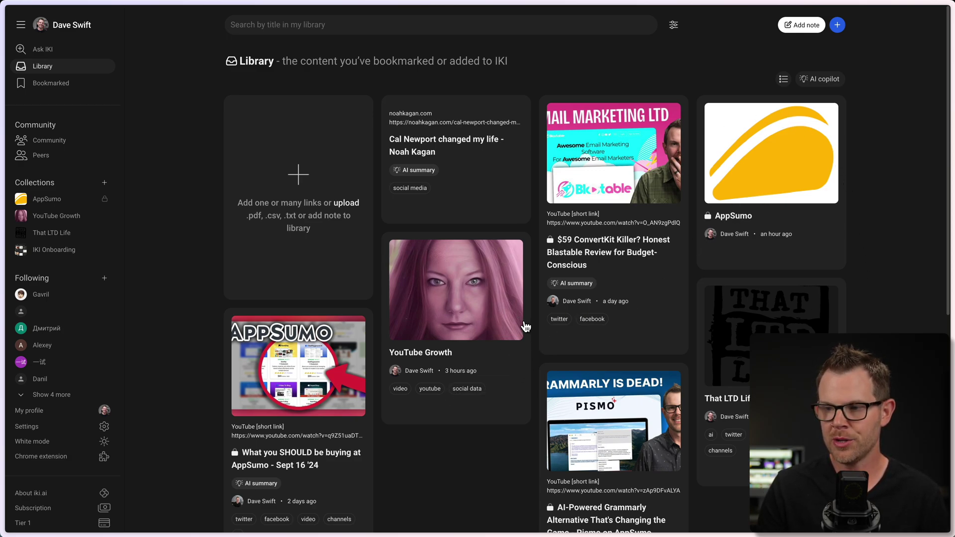
Look over the library, expand the AI summary on the "Cal Newport changed my life" card, and view the full article
scroll(460, 388, "down", 1)
scroll(461, 388, "down", 6)
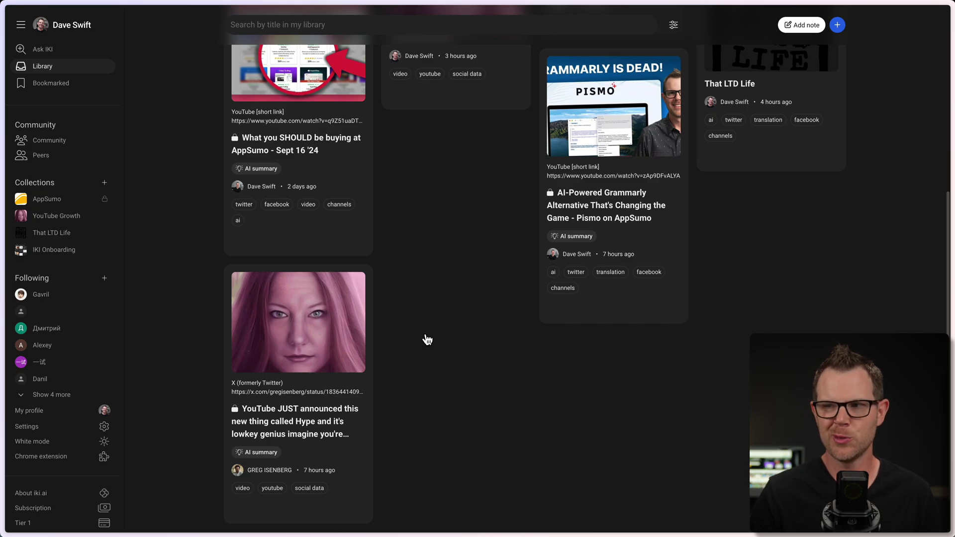
scroll(427, 364, "up", 5)
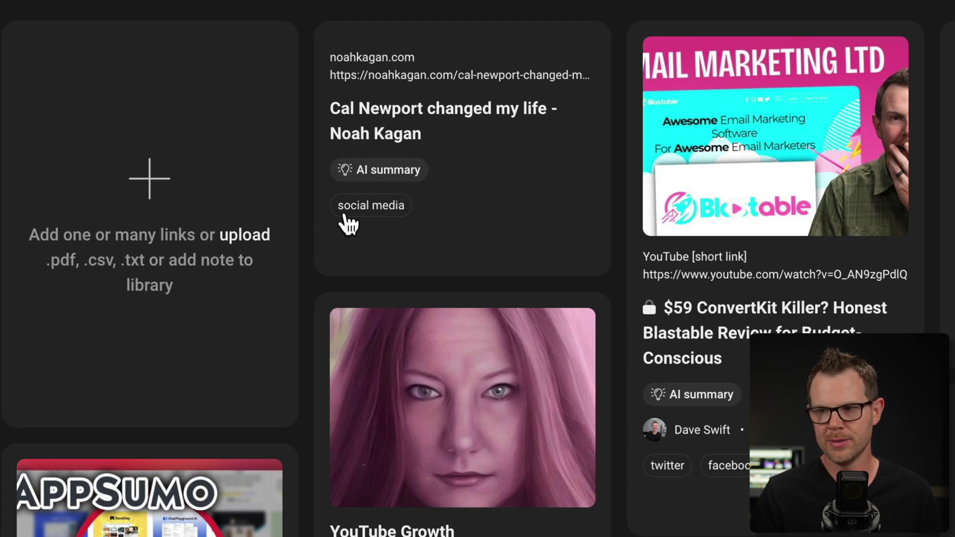
left_click(368, 175)
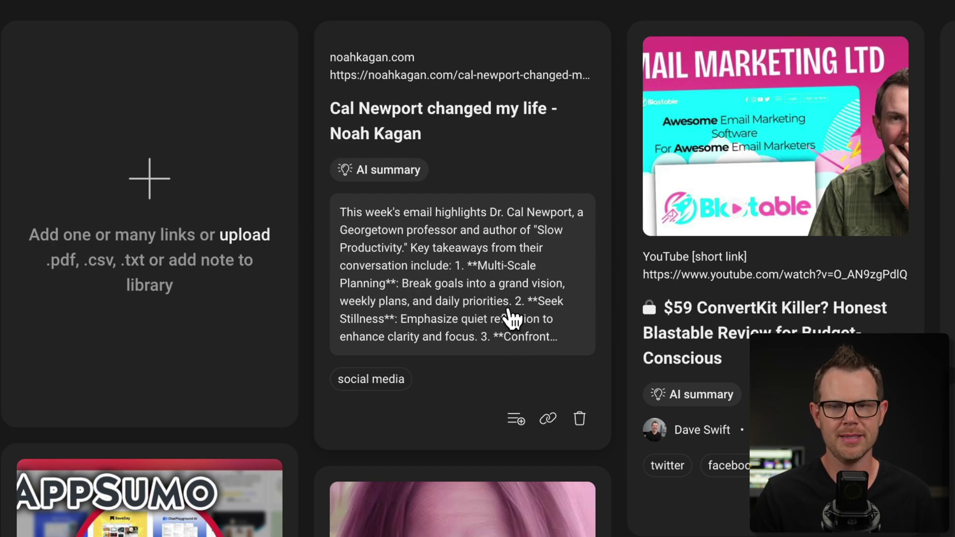
left_click(477, 331)
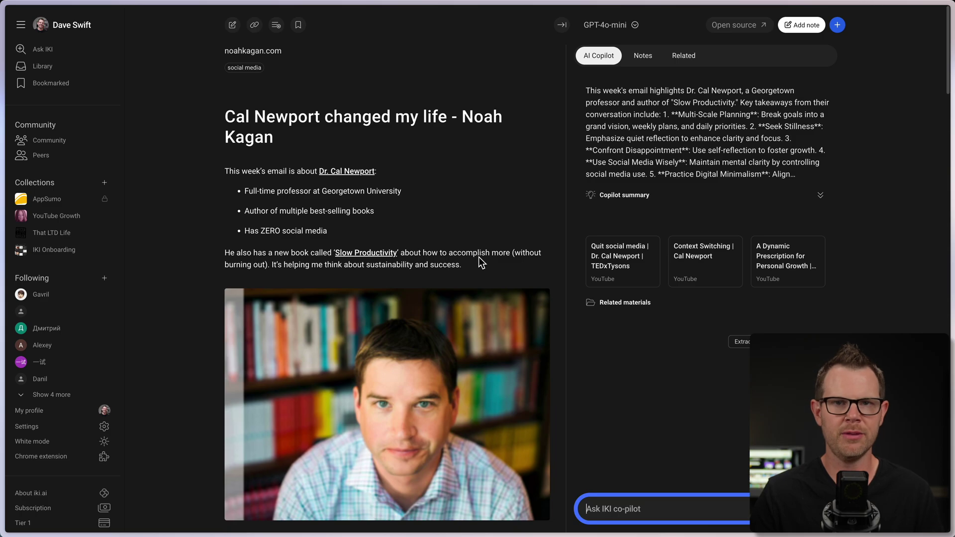
key("Escape")
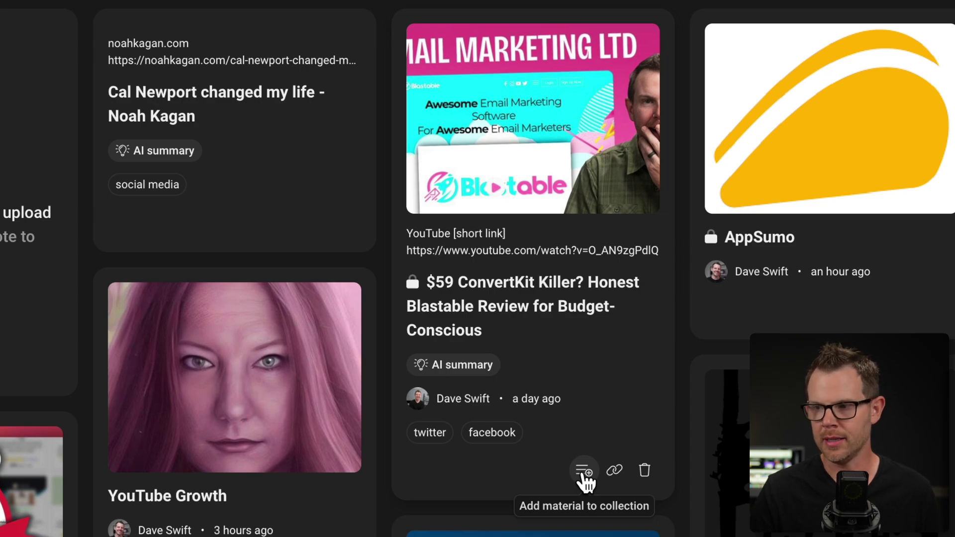
Add the "$59 ConvertKit Killer?" Blastable review video to the That LTD Life collection
left_click(584, 473)
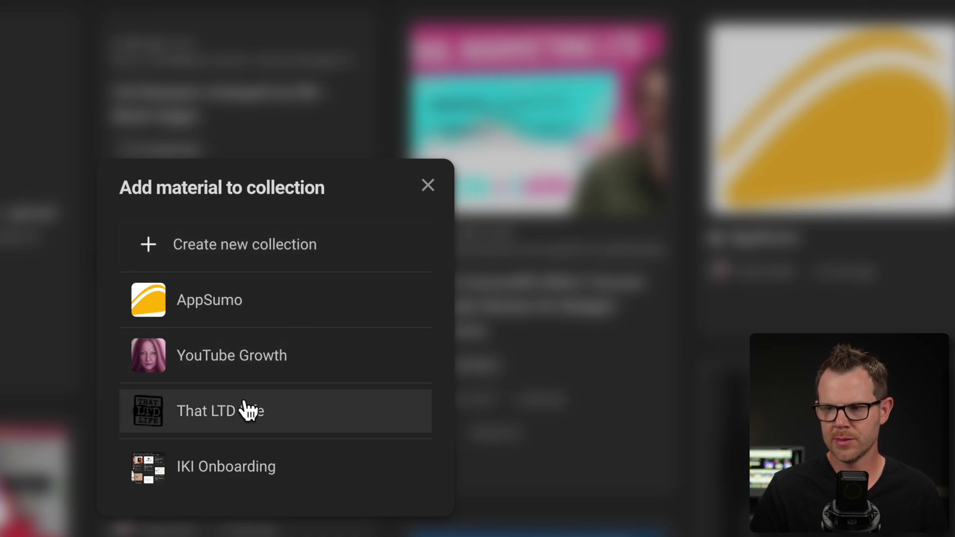
left_click(283, 420)
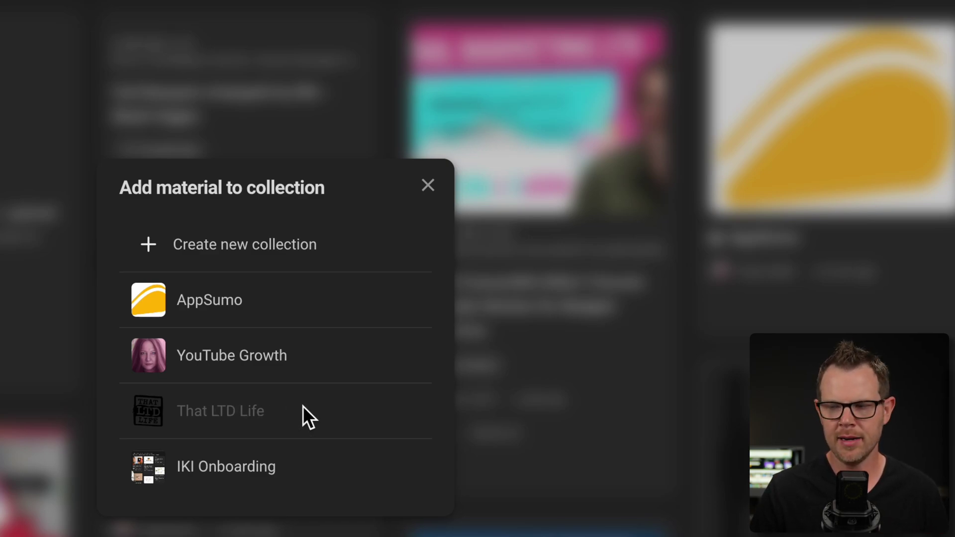
right_click(421, 194)
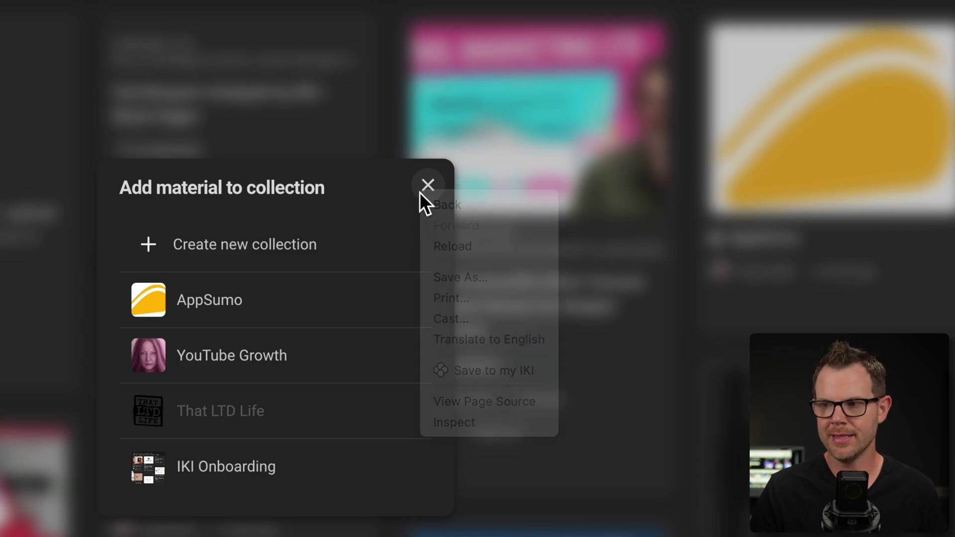
key("Escape")
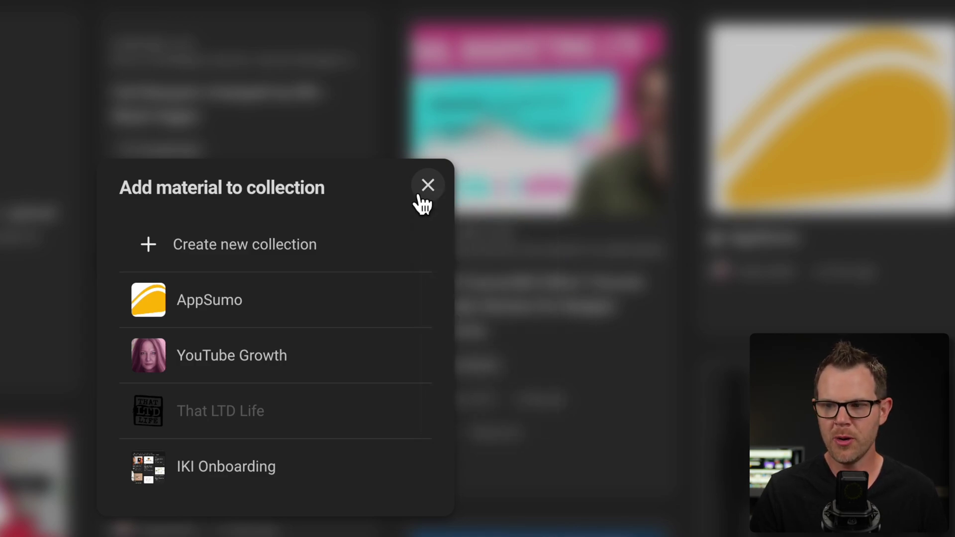
Add the "$59 ConvertKit Killer?" Blastable review video to the YouTube Growth collection and check which collections contain it
left_click(259, 363)
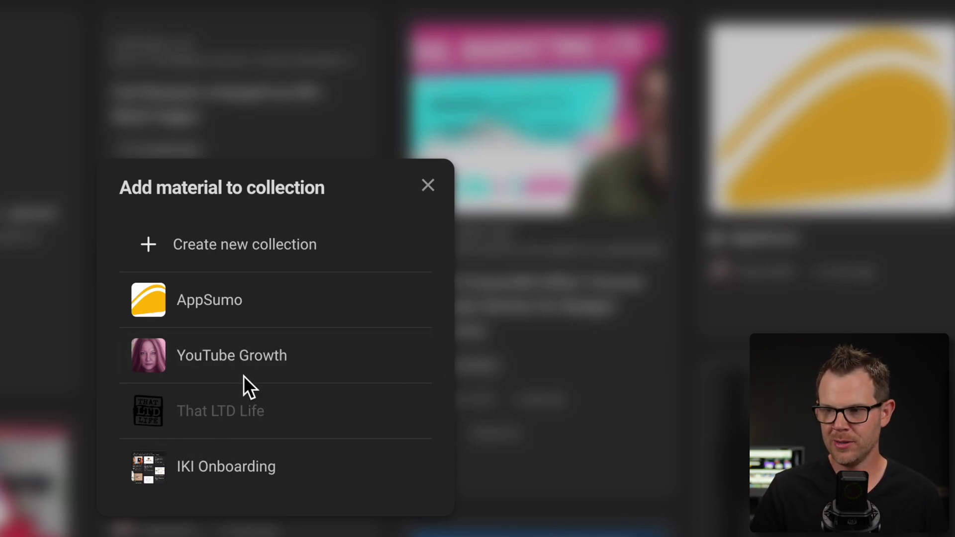
left_click(243, 368)
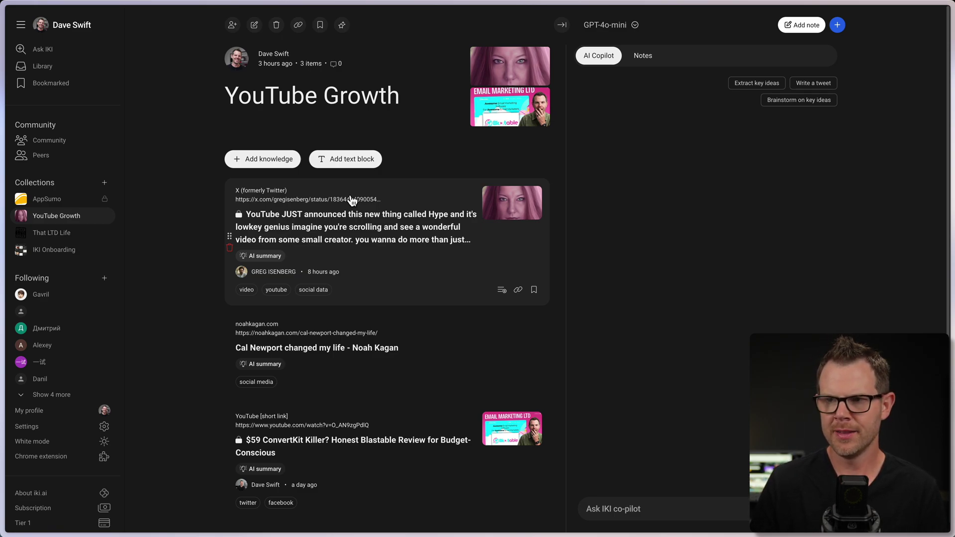
left_click(326, 458)
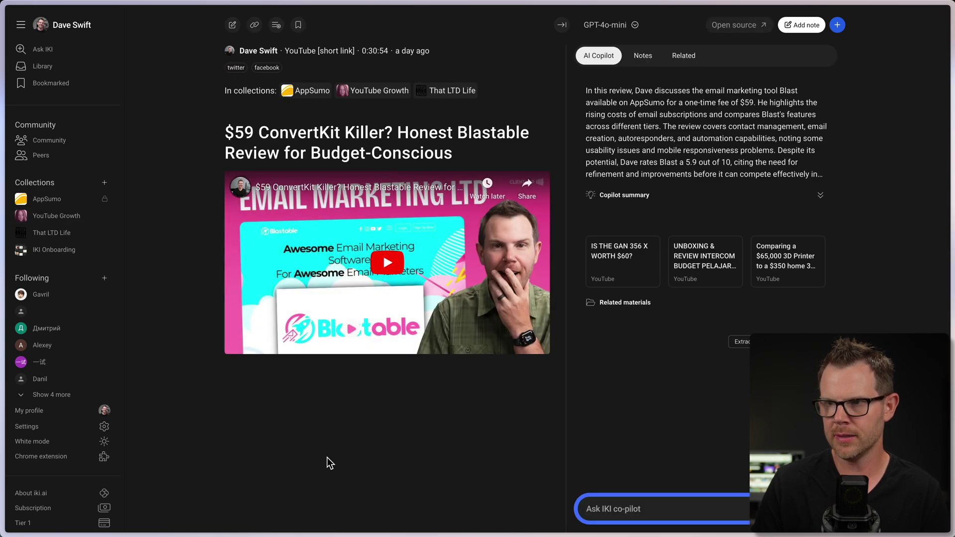
left_click(276, 25)
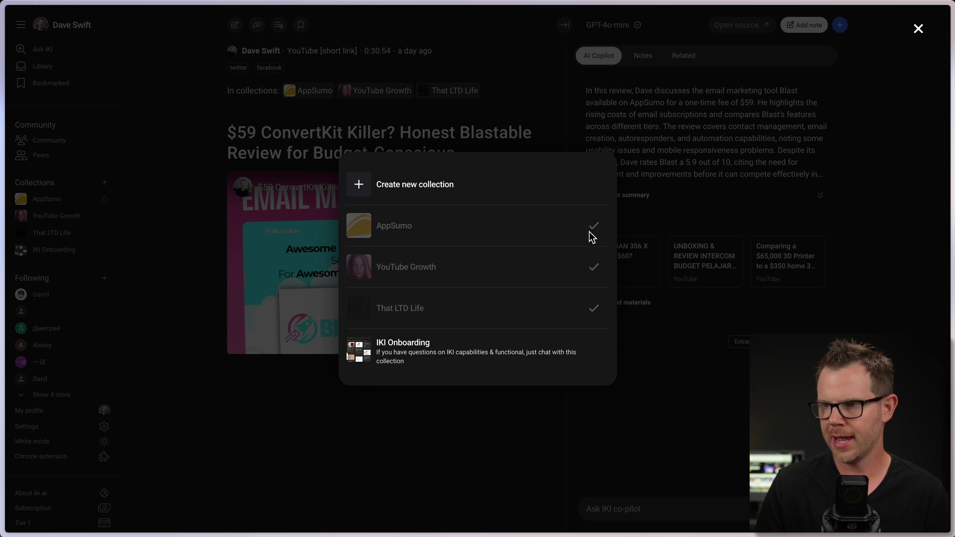
left_click(328, 194)
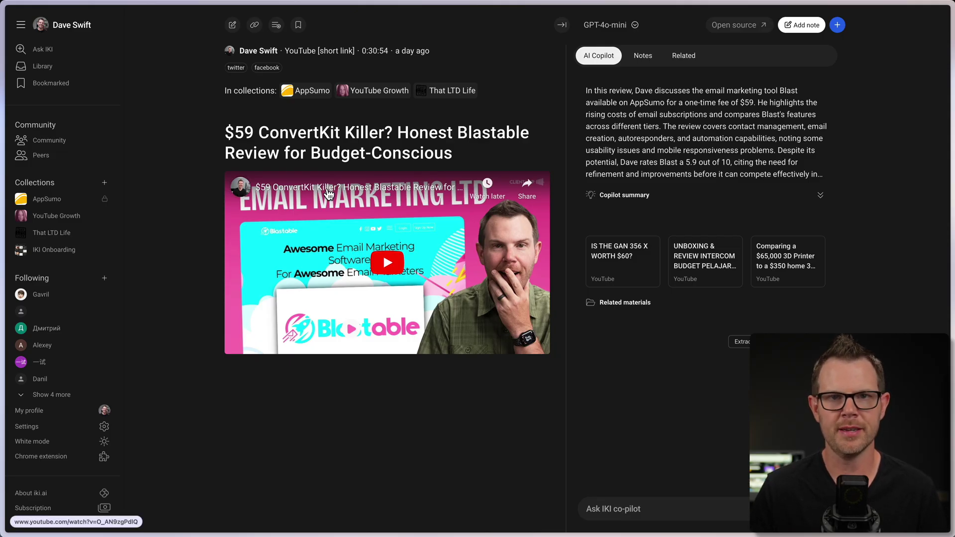
Bookmark the saved post about YouTube Hype from the YouTube Growth collection
left_click(380, 90)
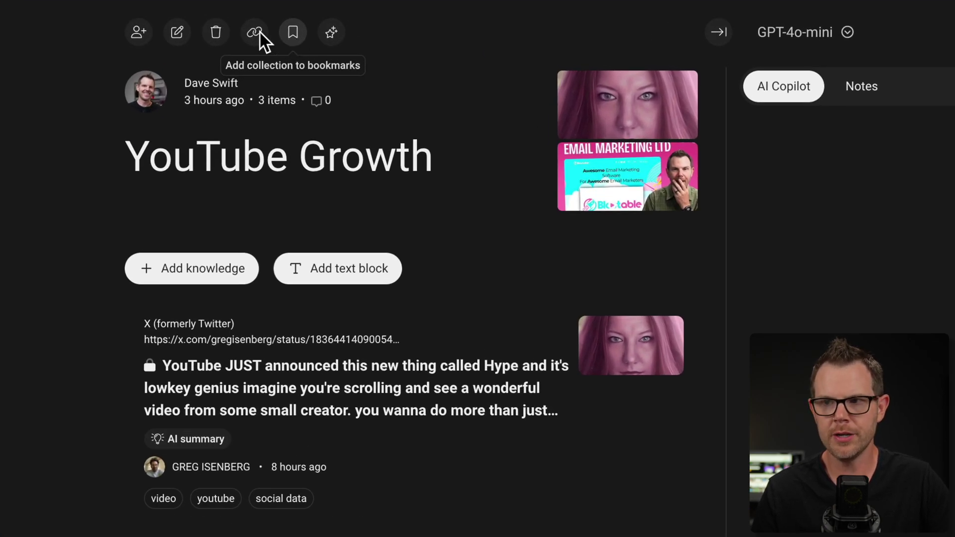
left_click(437, 412)
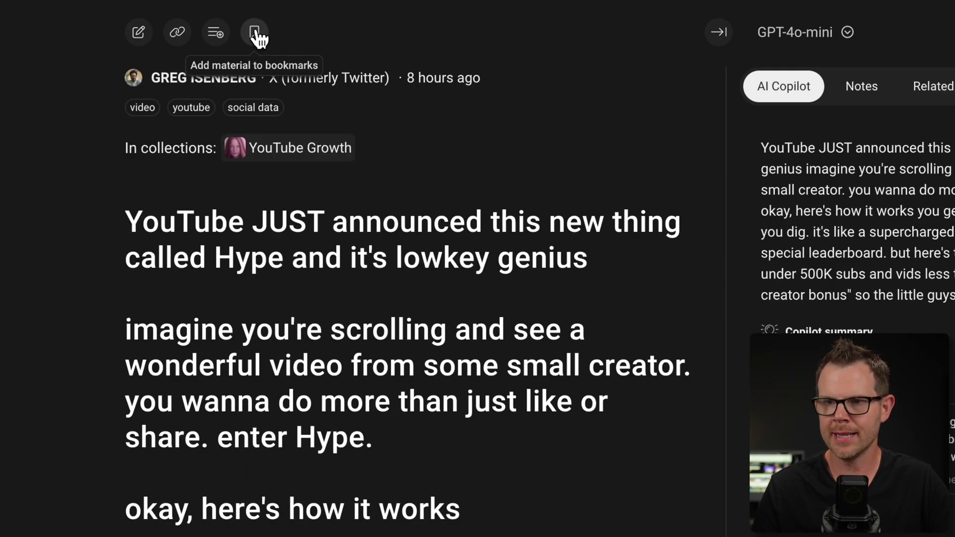
left_click(254, 34)
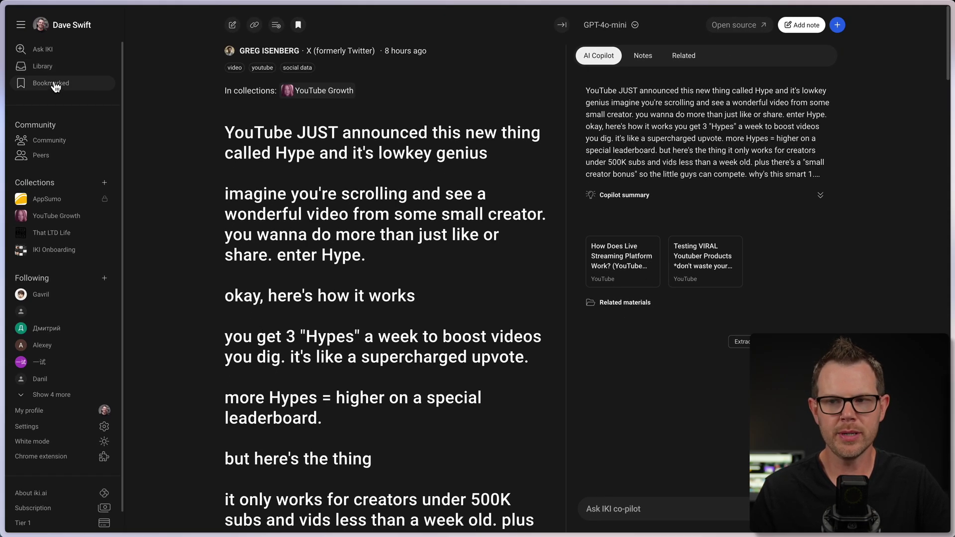
Look over the bookmarked materials
left_click(55, 85)
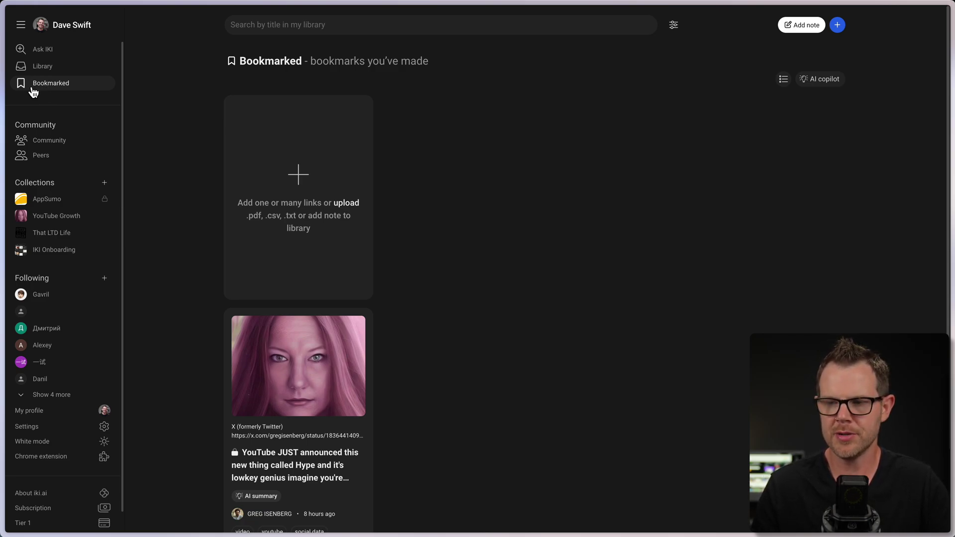
scroll(534, 335, "down", 2)
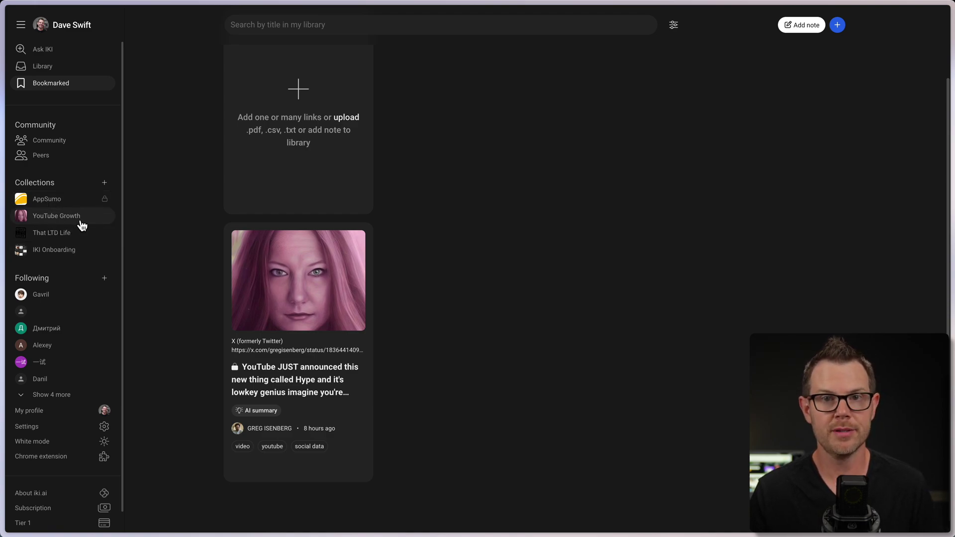
mouse_move(356, 309)
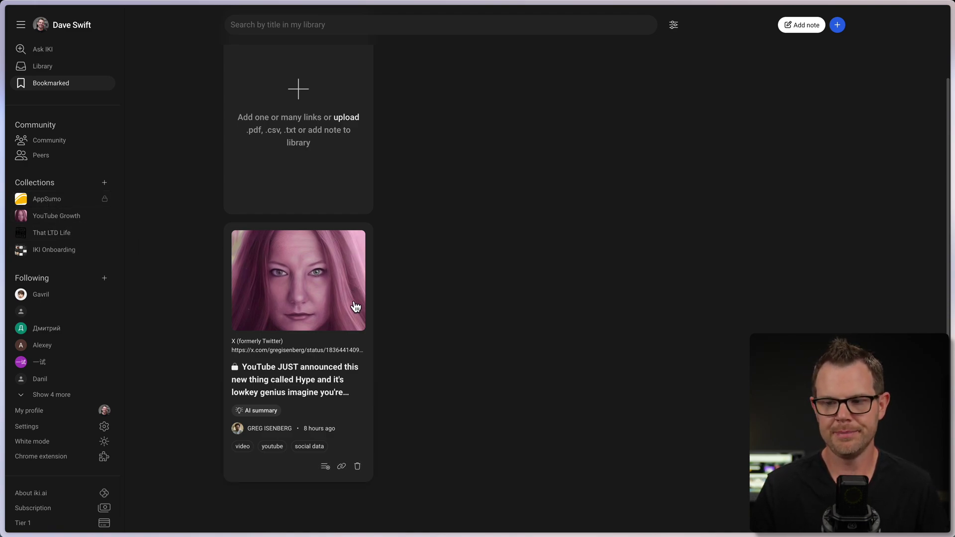
scroll(359, 311, "up", 2)
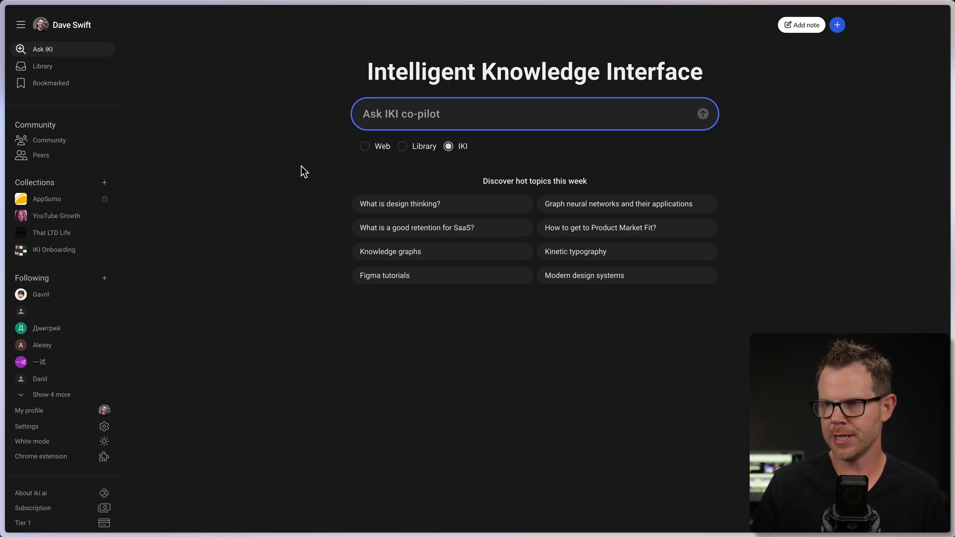
Ask the co-pilot "Who is cal newport" using Library as the source
left_click(408, 147)
left_click(411, 113)
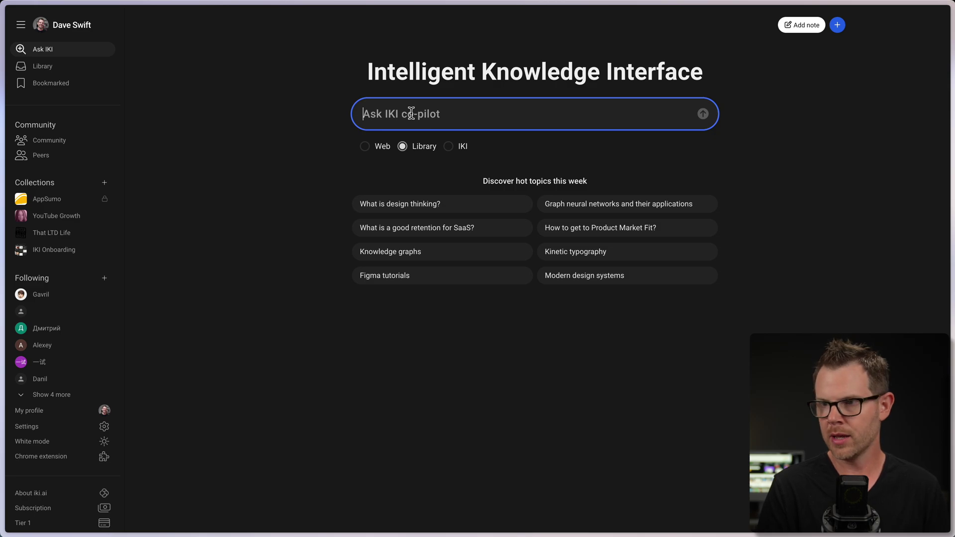
type("Who is cal new")
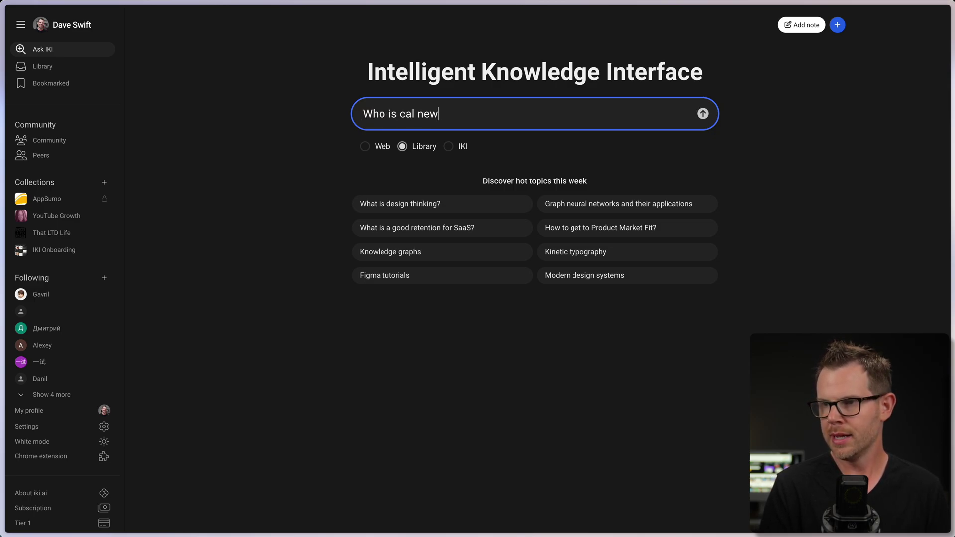
type("port")
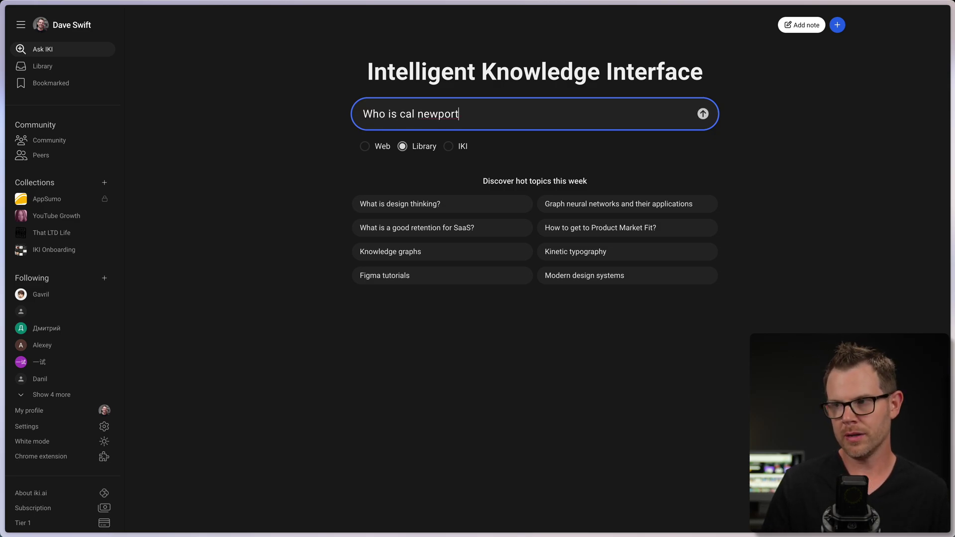
left_click(703, 114)
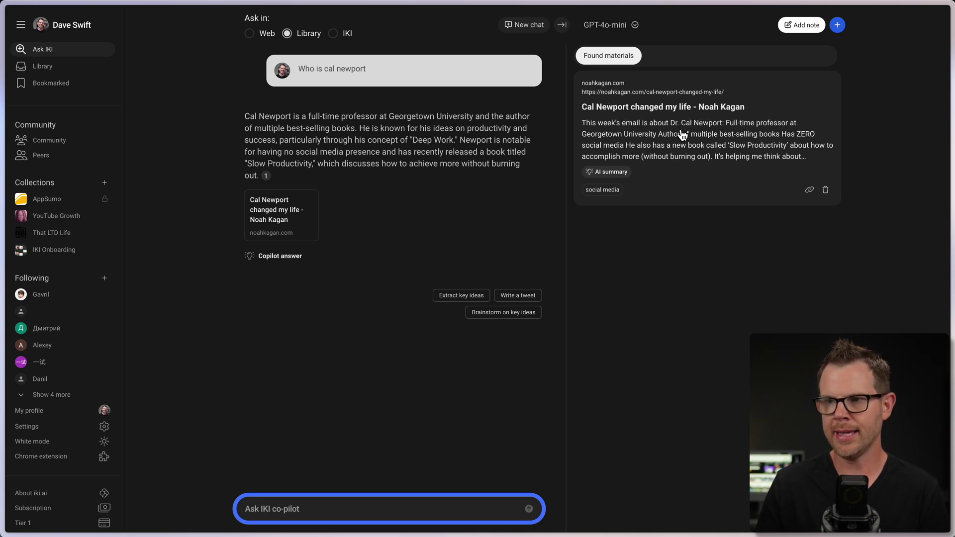
Prompt the co-pilot to "Write an essay about Cal Newport's Deep Work and how to utilize it when working from Home."
type("Write an essay about Cal Newport's Deep Work and how to utilize it when working from Home.")
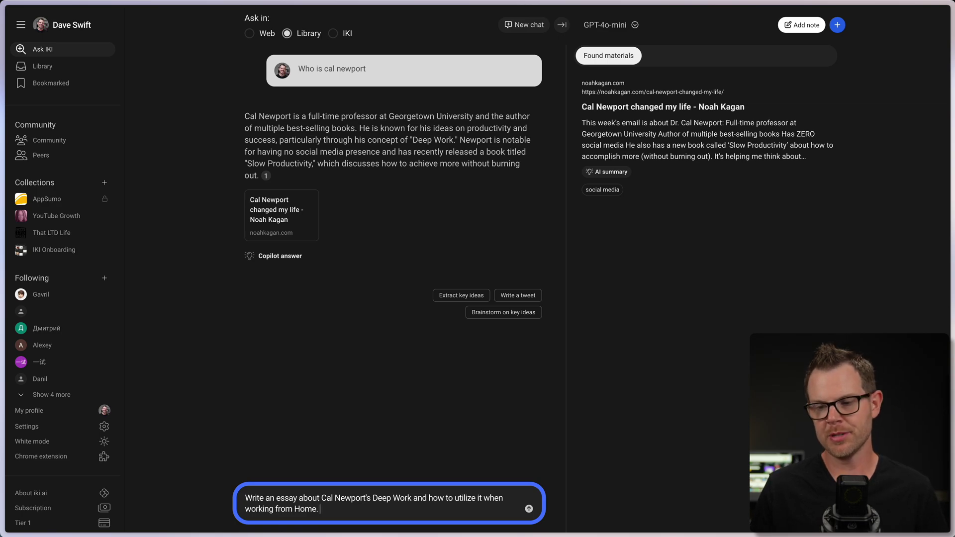
key("Return")
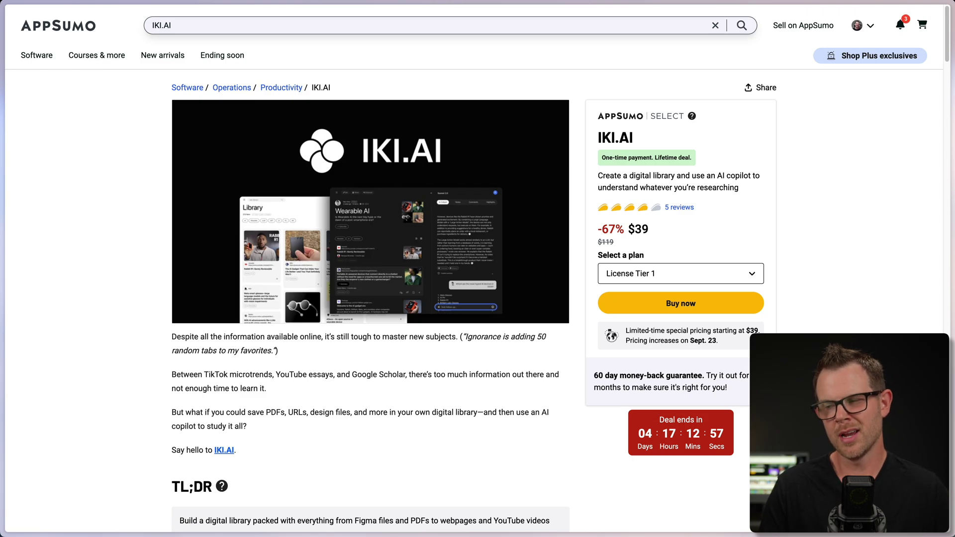
Look through the IKI.AI deal page on AppSumo, and open the subscription details of the IKI account
scroll(475, 301, "down", 1)
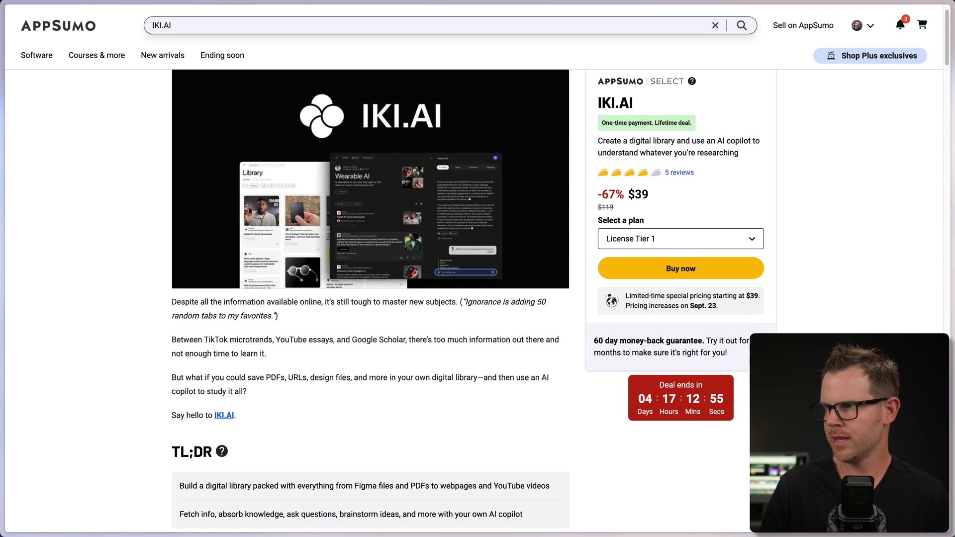
scroll(371, 299, "down", 20)
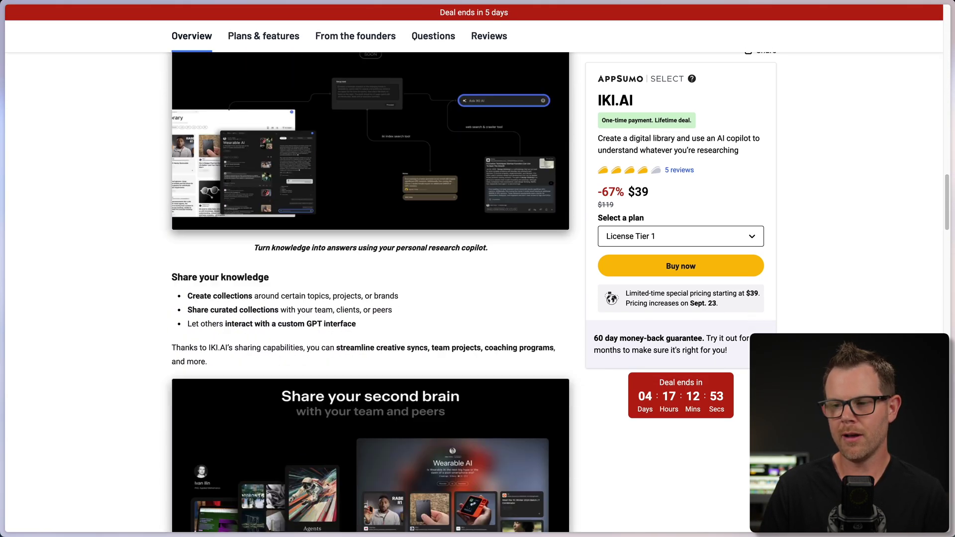
scroll(299, 359, "down", 20)
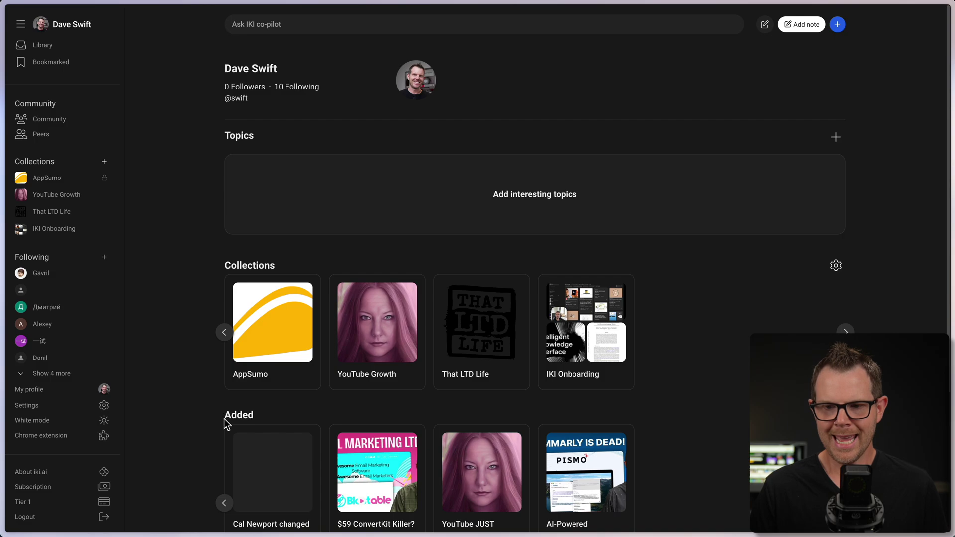
left_click(54, 490)
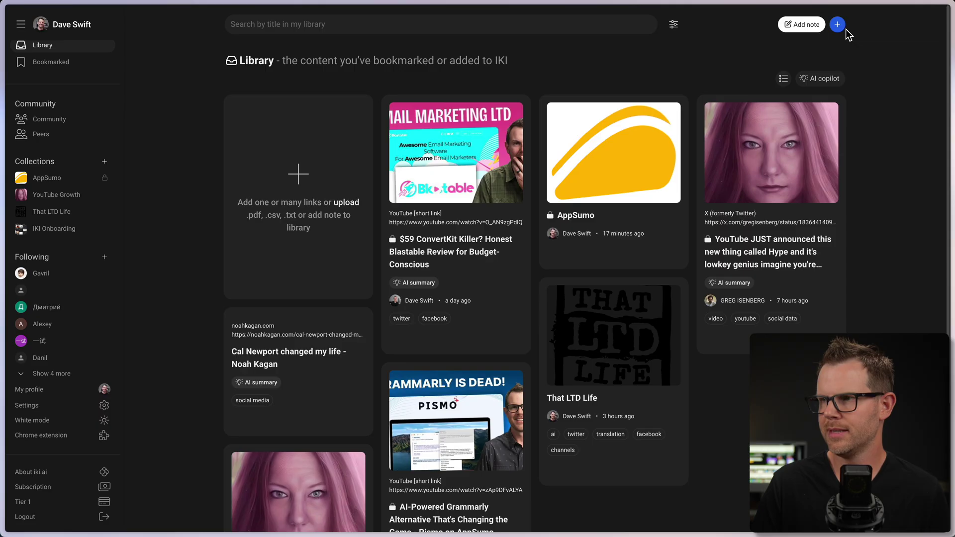
left_click(839, 25)
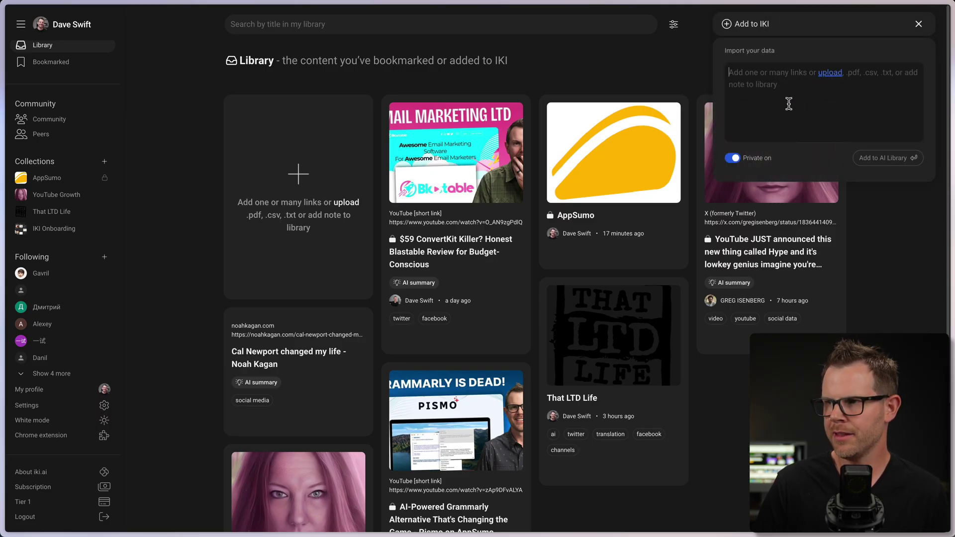
type("https://youtu.be/q9Z51uaDTXU")
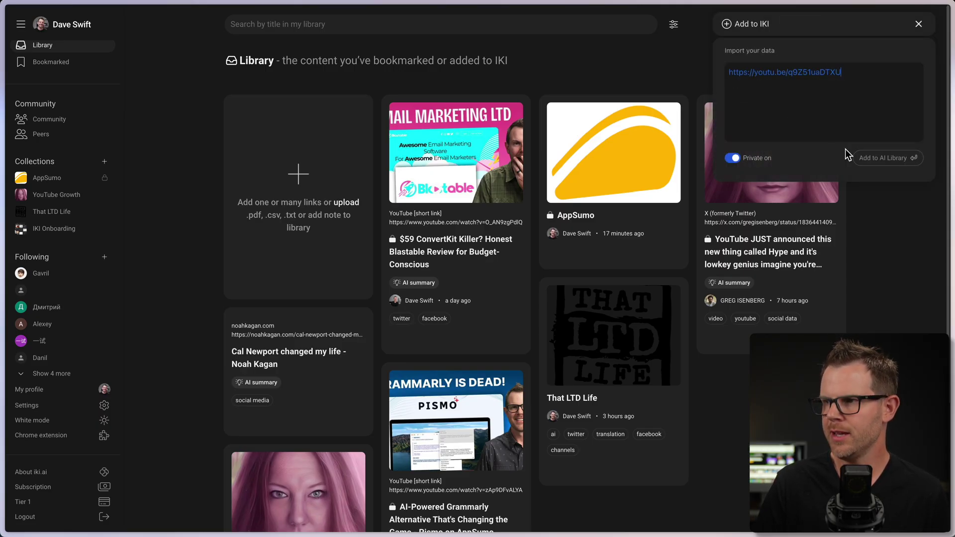
left_click(890, 158)
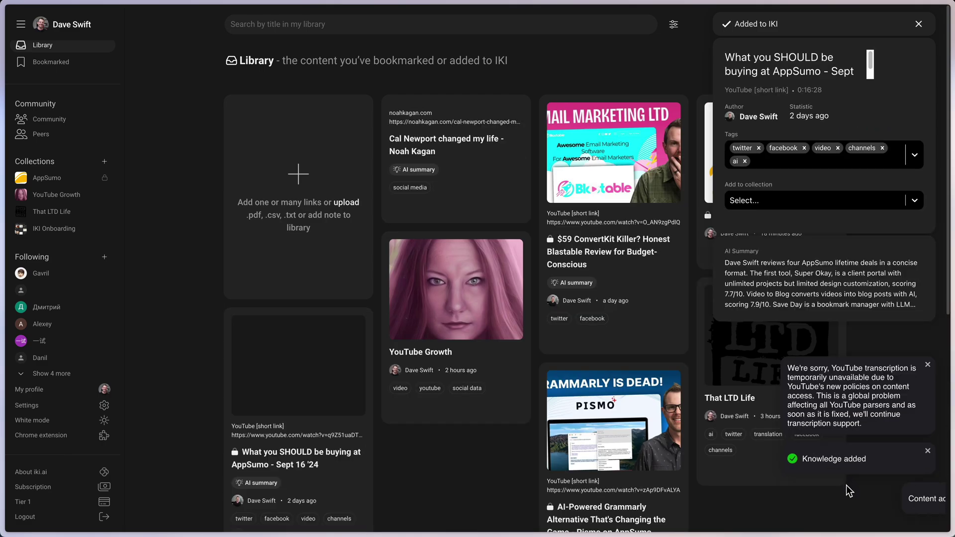